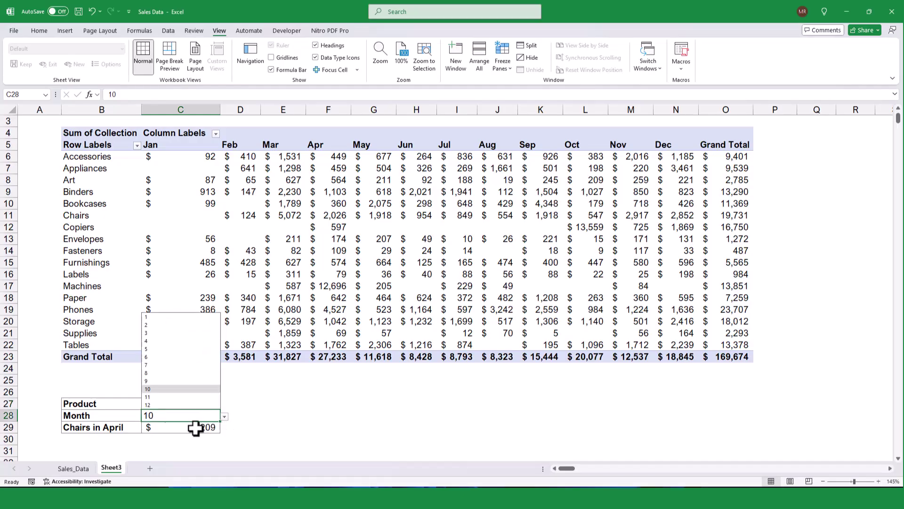
- Try Art with month 2, then set the inputs to Chairs and month 4, showing $2,026
left_click(165, 325)
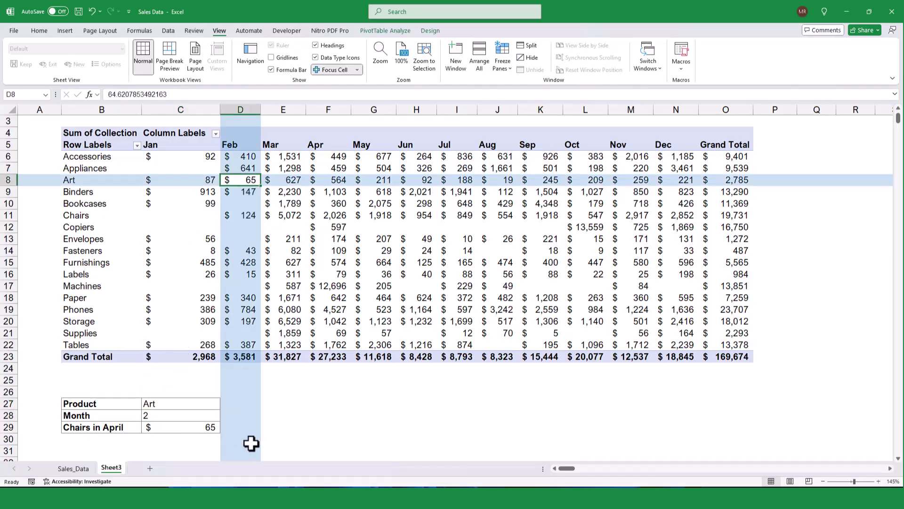
left_click(202, 406)
left_click(224, 404)
left_click(179, 345)
left_click(187, 416)
left_click(225, 416)
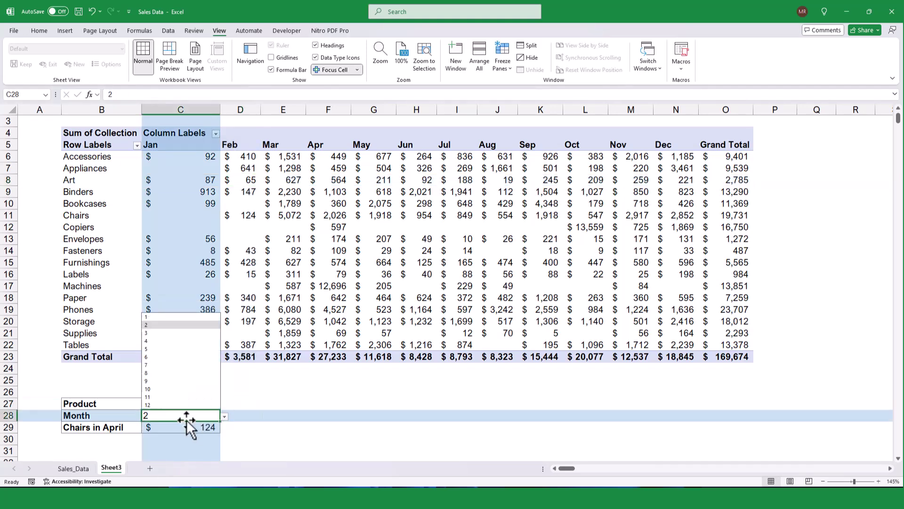
left_click(207, 340)
left_click(330, 216)
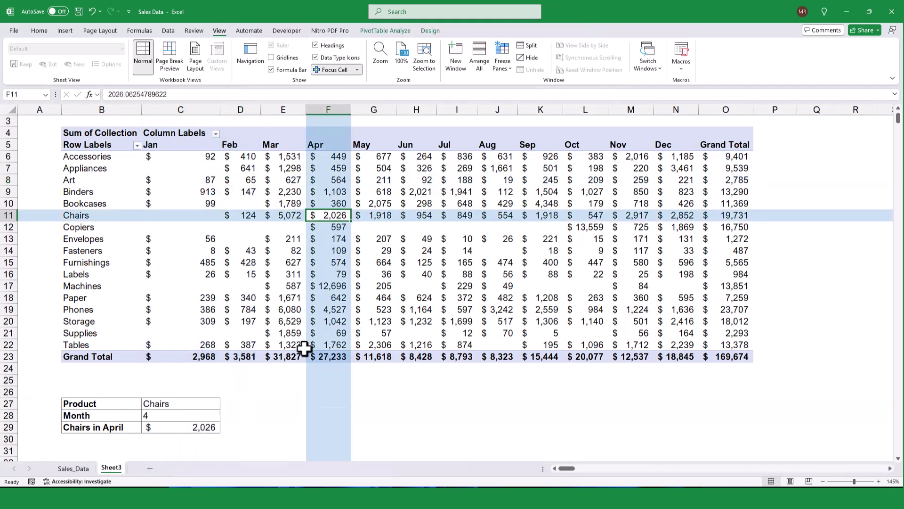
left_click(194, 404)
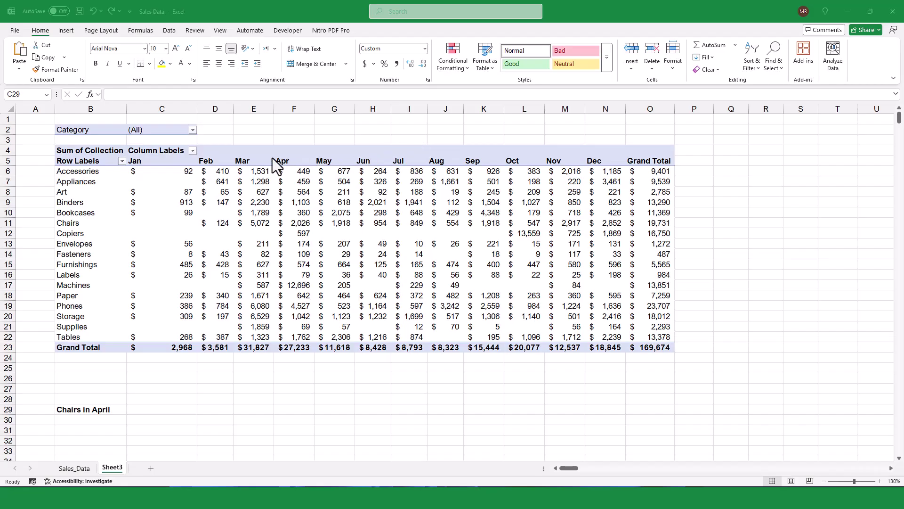
- Enter a GETPIVOTDATA formula in C29 by referencing pivot cell F11, returning $2,026
left_click(167, 410)
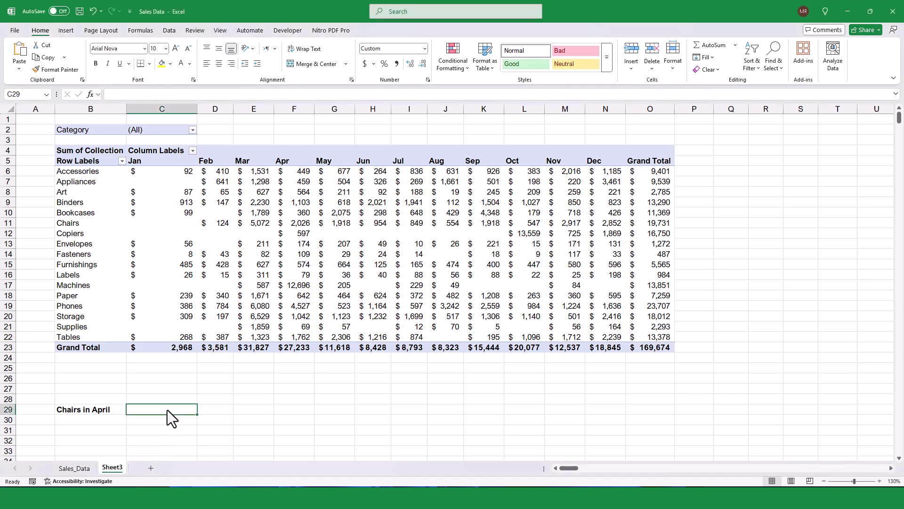
type("=")
left_click(296, 223)
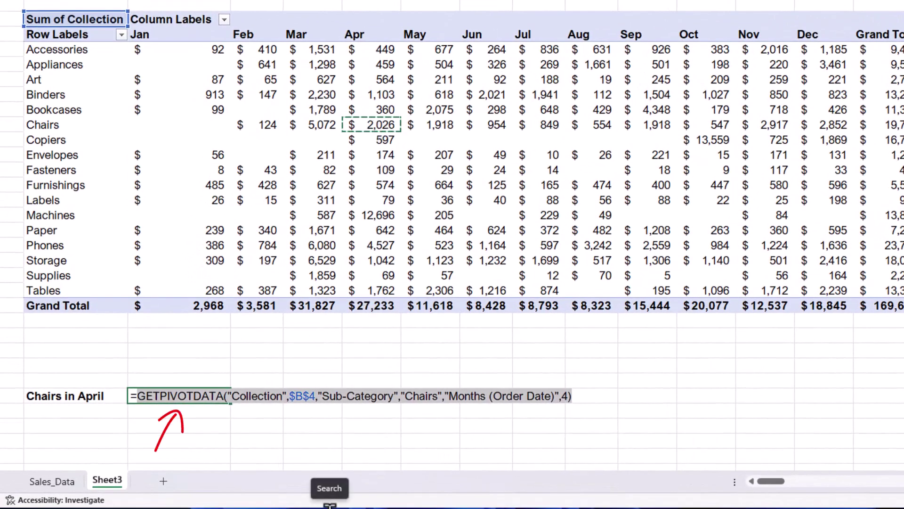
key("Return")
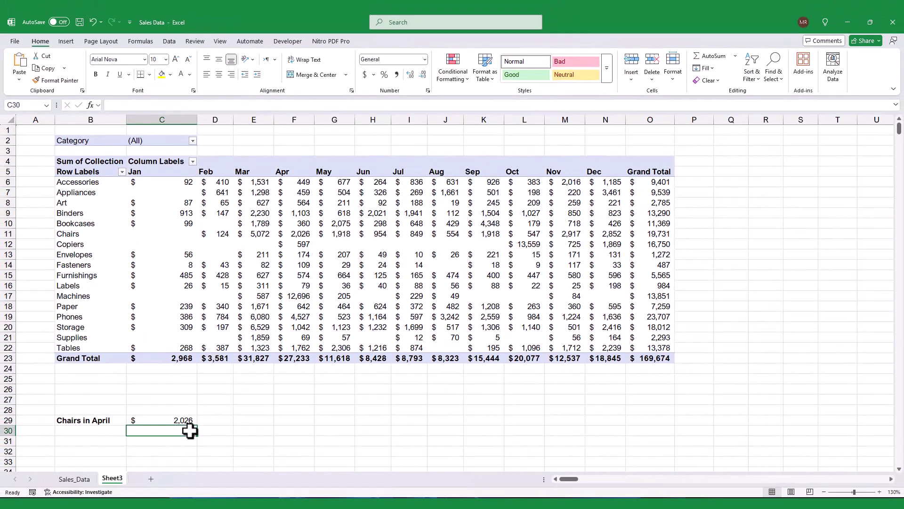
- Replace C29's formula with =F11, which still shows $2,026
left_click(187, 420)
key("Delete")
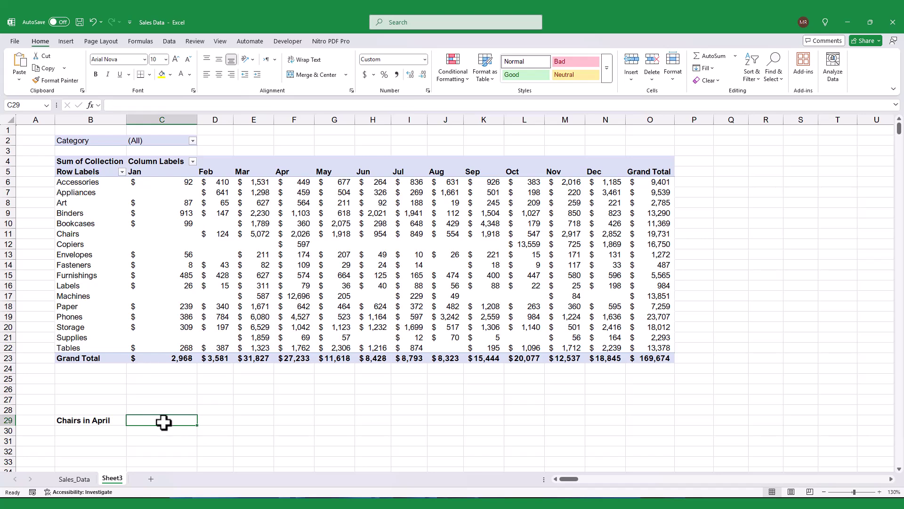
type("=F11")
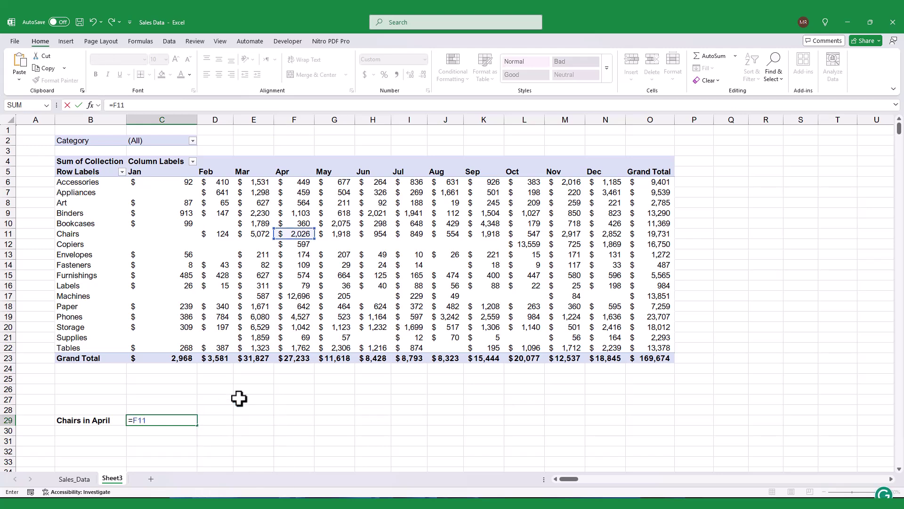
key("Return")
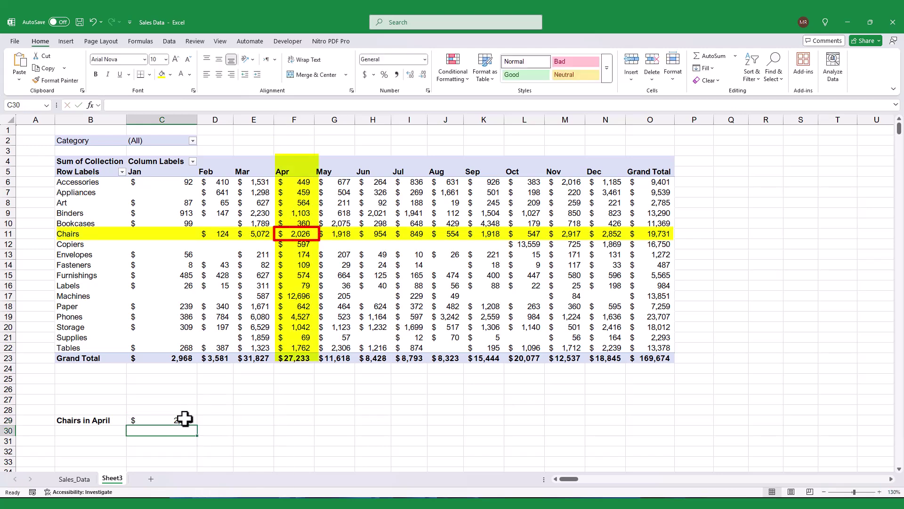
left_click(230, 431)
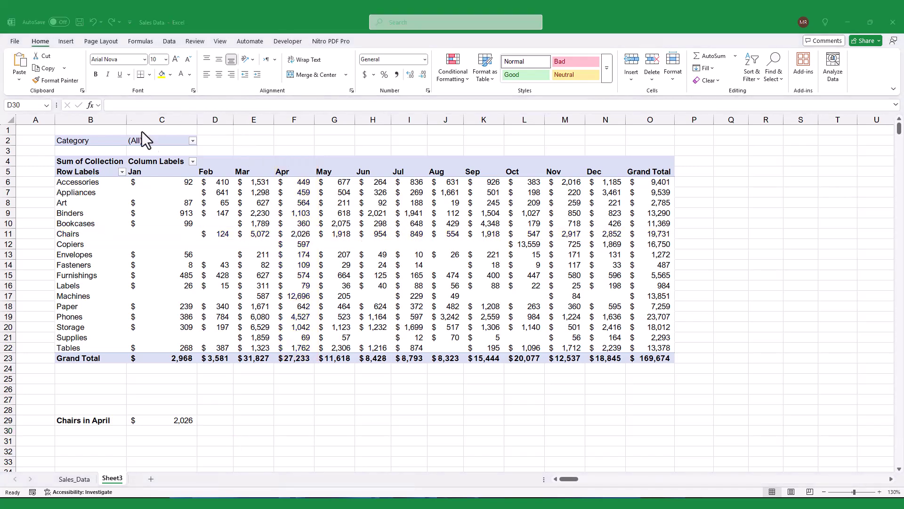
- Filter the Category field to Office Supplies only, so C29's =F11 now shows $79
left_click(192, 140)
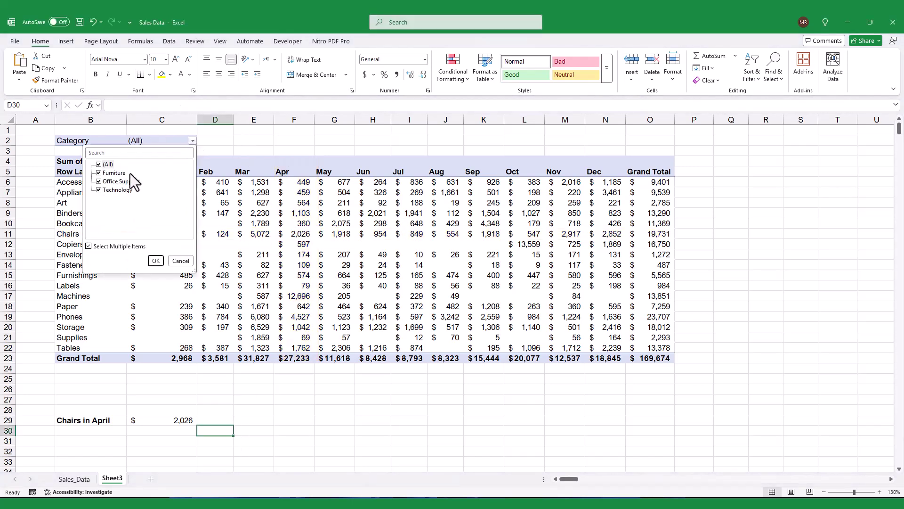
left_click(99, 164)
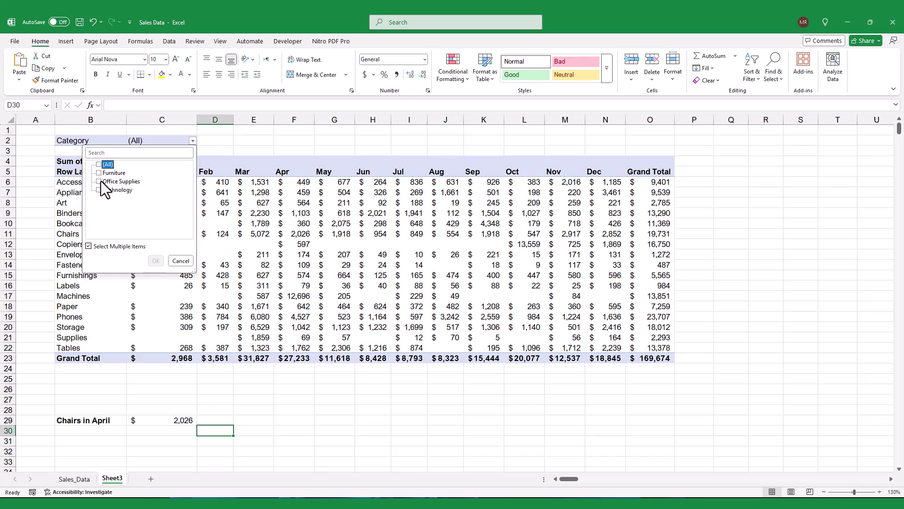
left_click(99, 182)
left_click(155, 261)
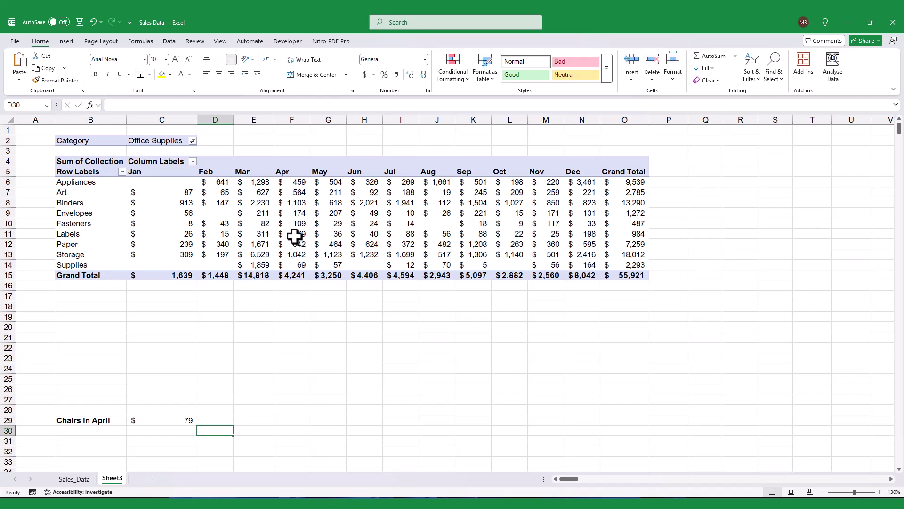
left_click(179, 418)
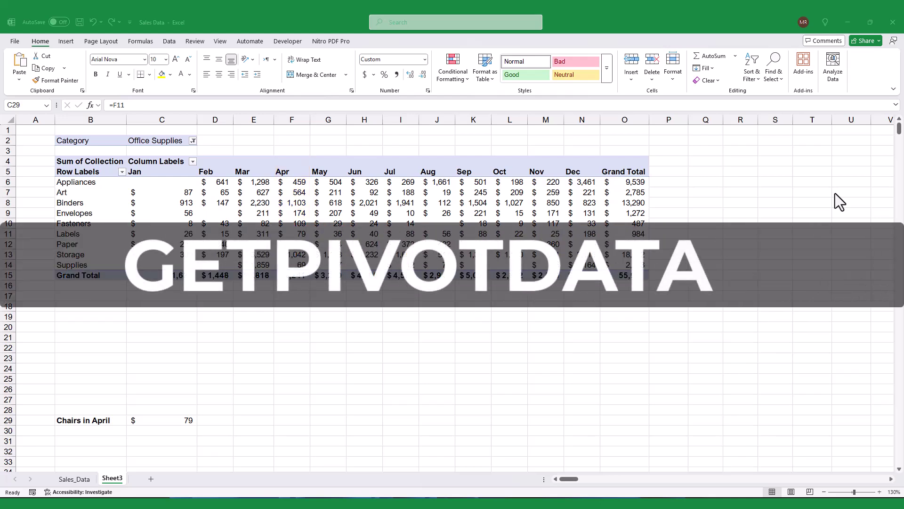
- Clear C29 and reset the pivot's Category filter to (All)
left_click(179, 417)
key("Delete")
left_click(187, 140)
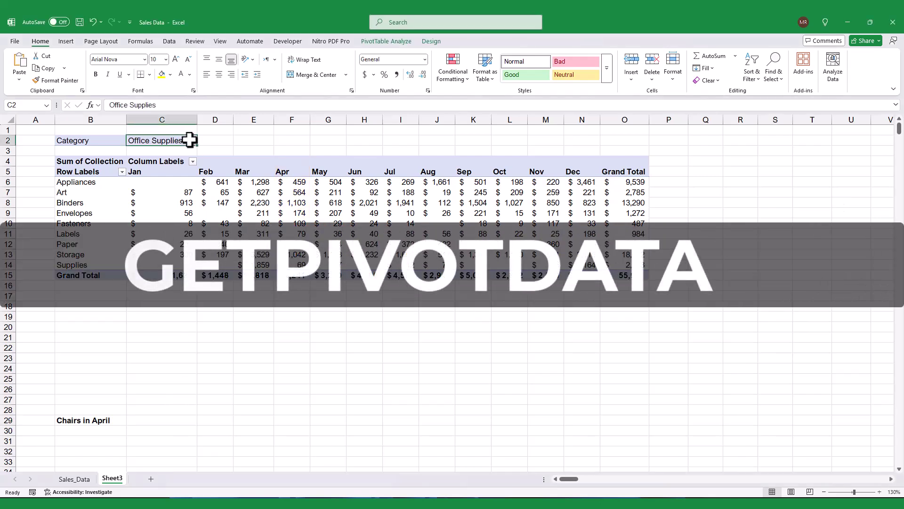
left_click(192, 141)
left_click(100, 164)
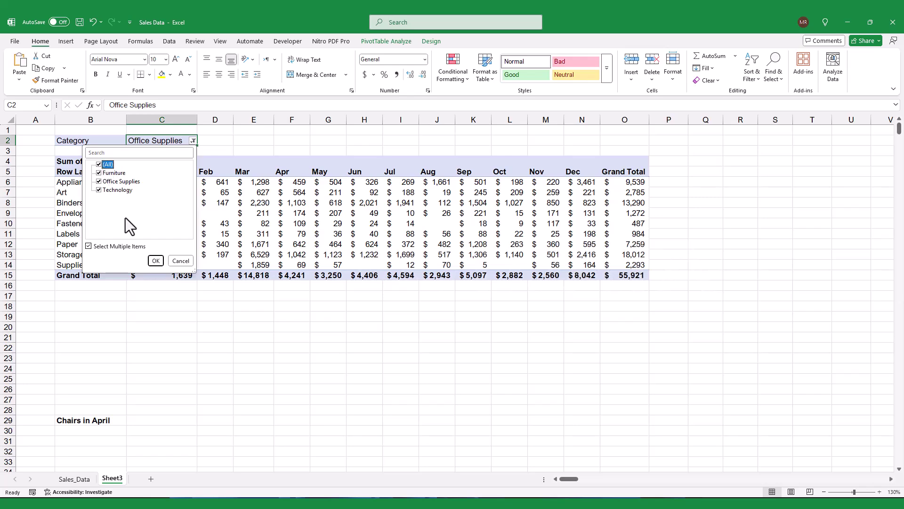
left_click(156, 262)
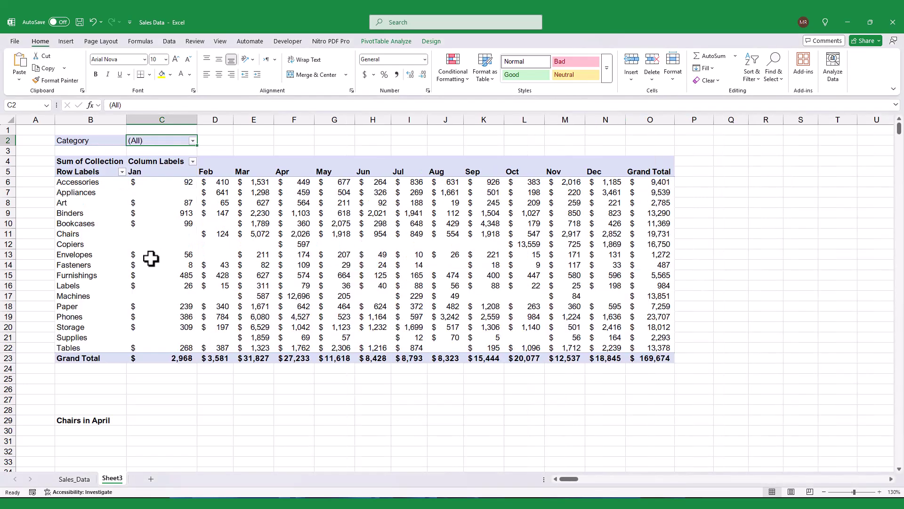
- Start a GETPIVOTDATA formula in C29 referencing the Chairs April pivot value
left_click(166, 420)
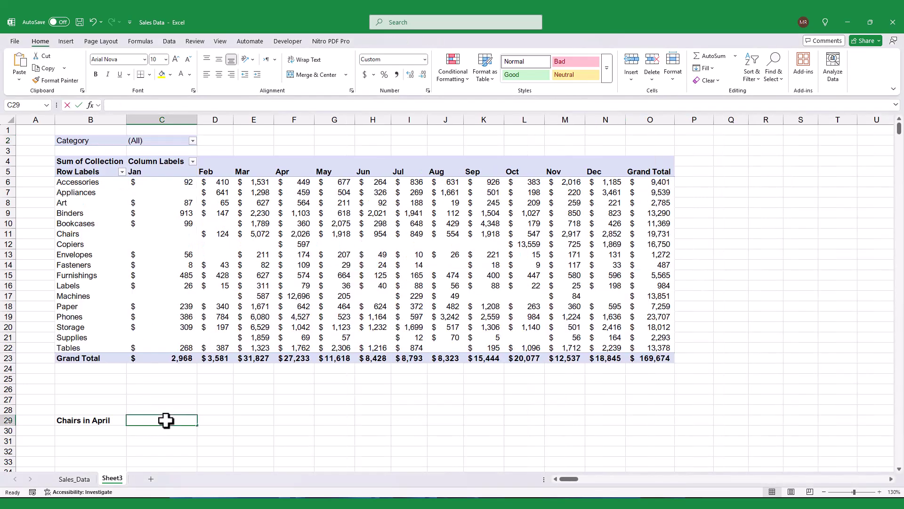
type("=")
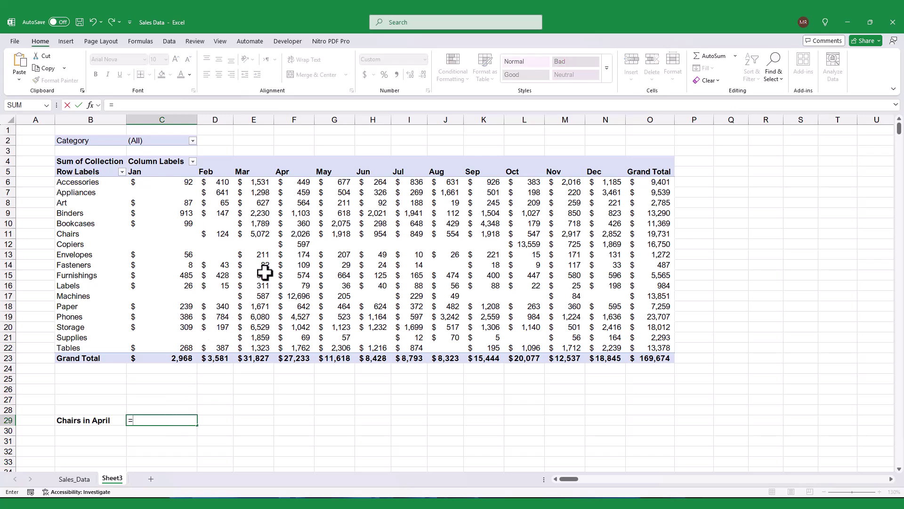
left_click(294, 233)
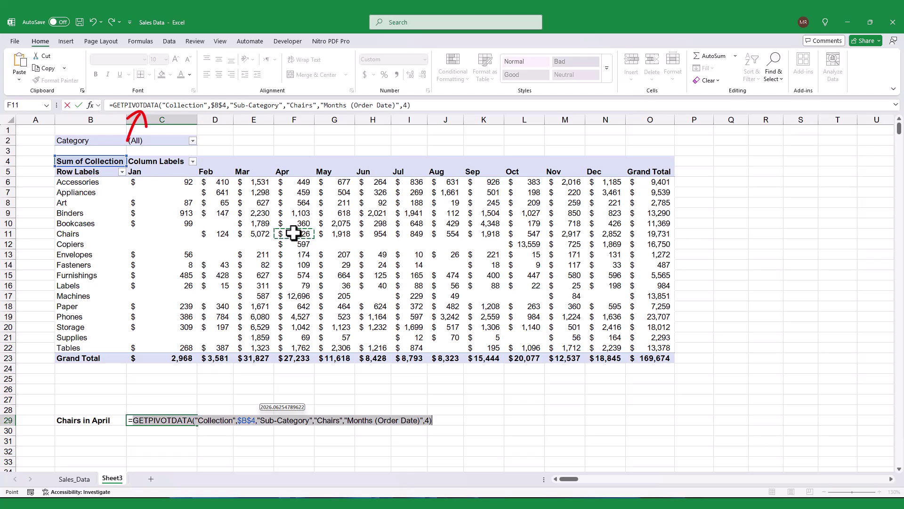
- Confirm C29's GETPIVOTDATA formula and filter the pivot to Furniture only
key("Return")
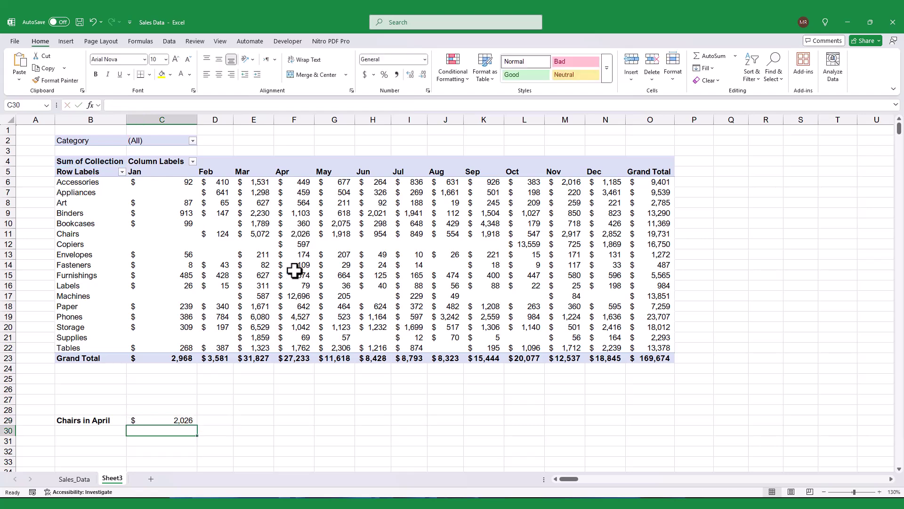
left_click(193, 141)
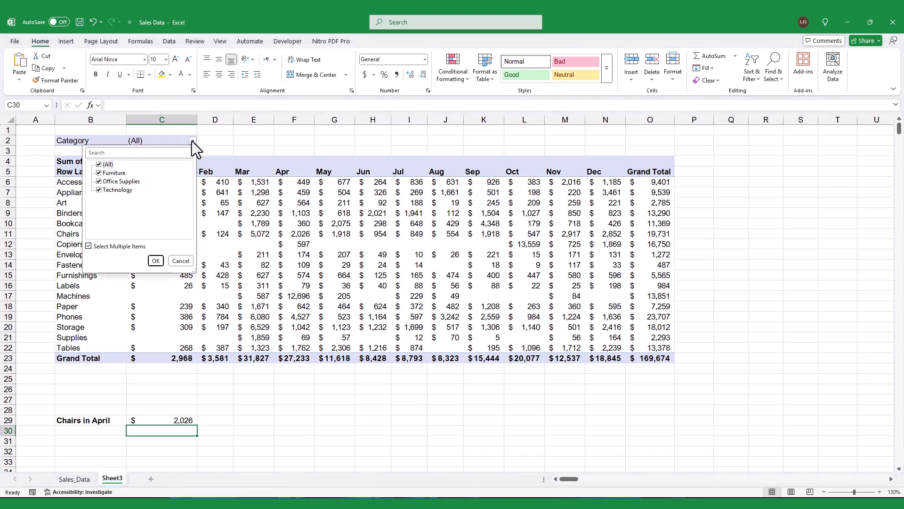
left_click(98, 164)
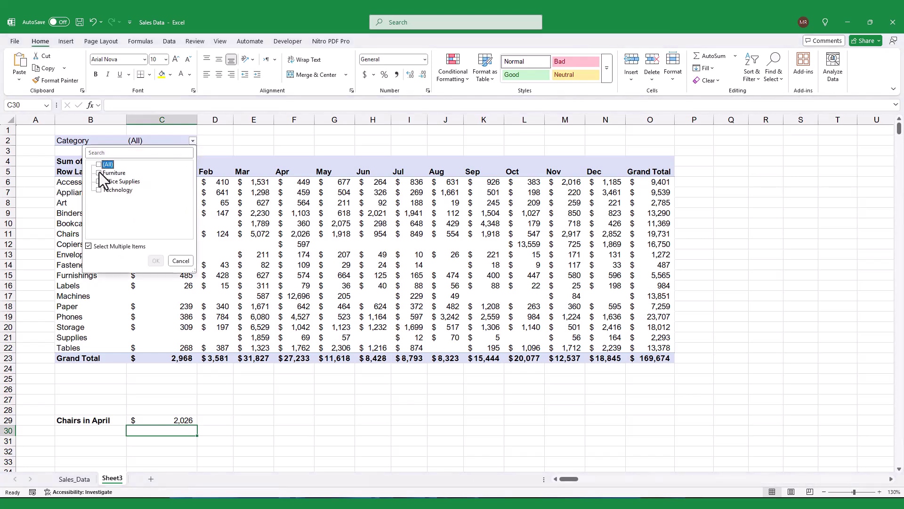
left_click(156, 261)
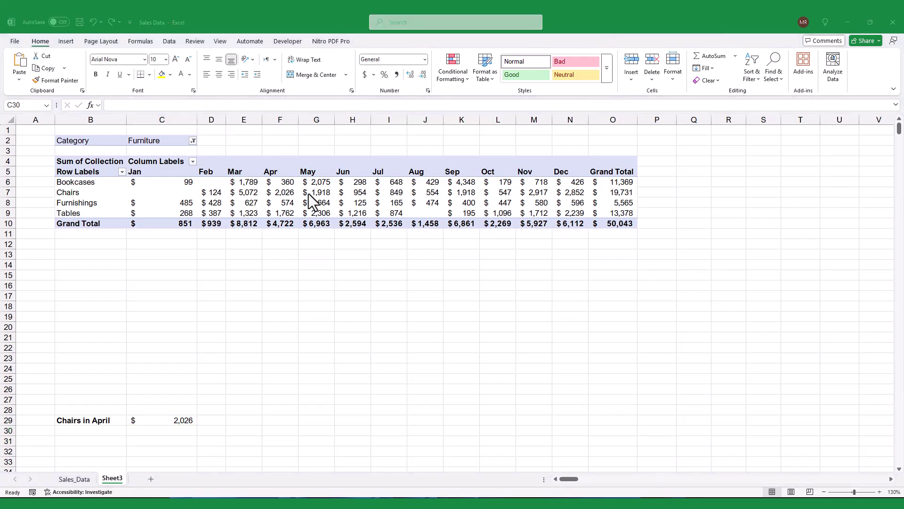
- Switch the Category filter from Furniture to Technology and check C29's result
left_click(193, 141)
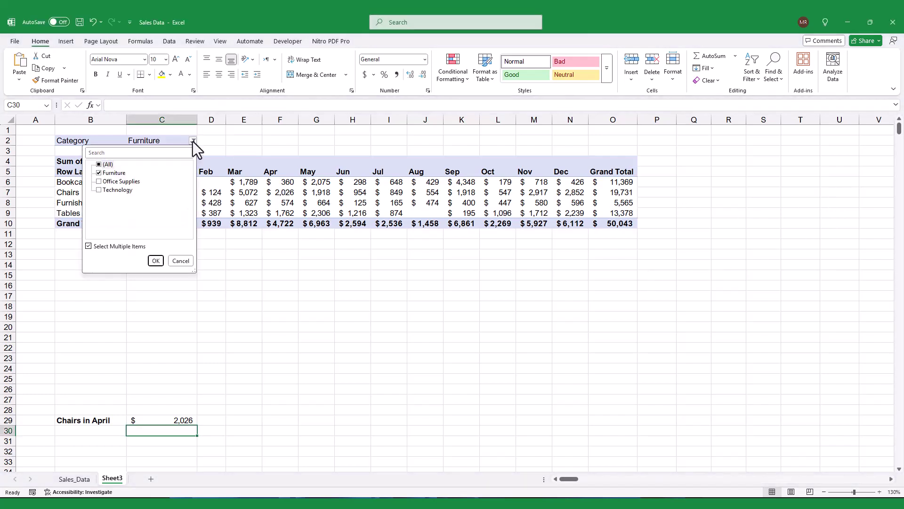
left_click(98, 174)
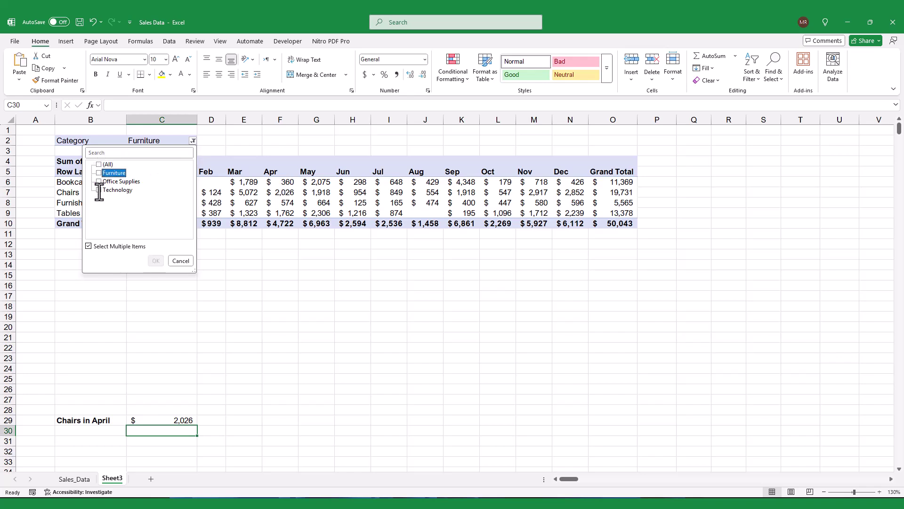
left_click(98, 190)
left_click(156, 261)
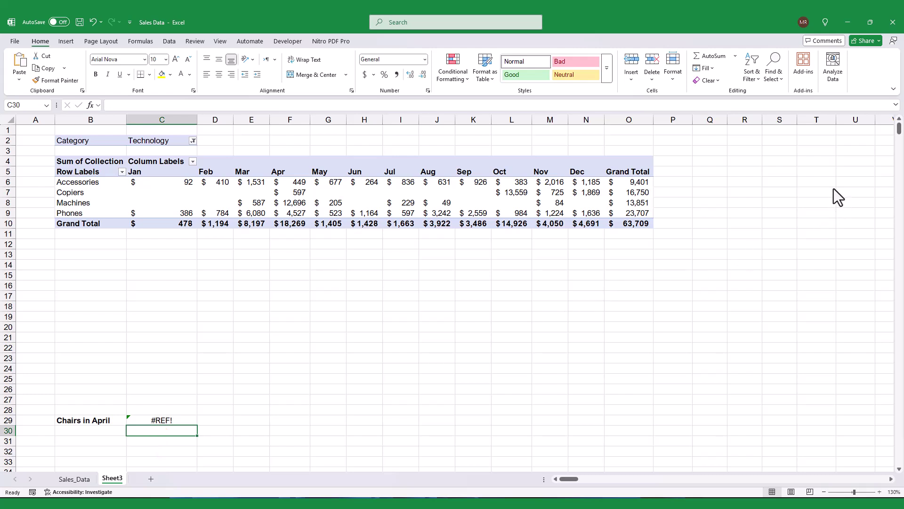
left_click(172, 419)
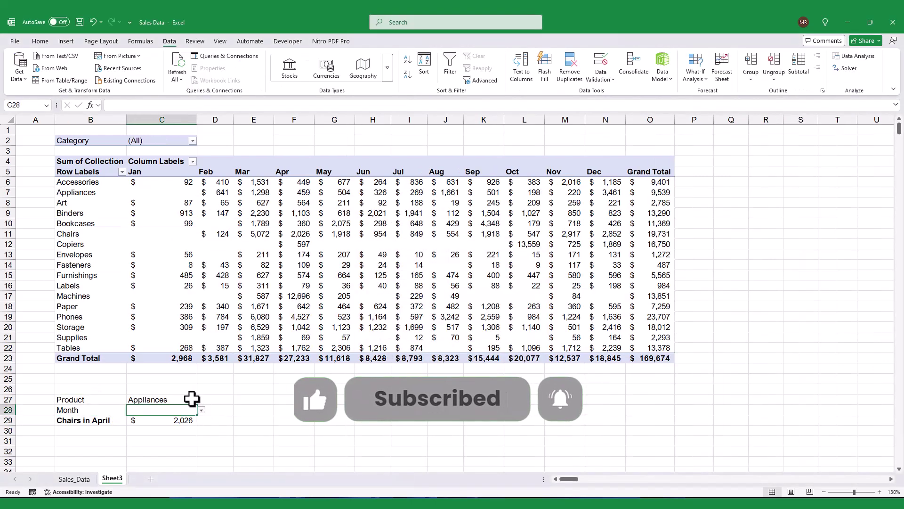
- Set the lookup inputs to Chairs in C27 and month 4 in C28
left_click(190, 398)
left_click(201, 401)
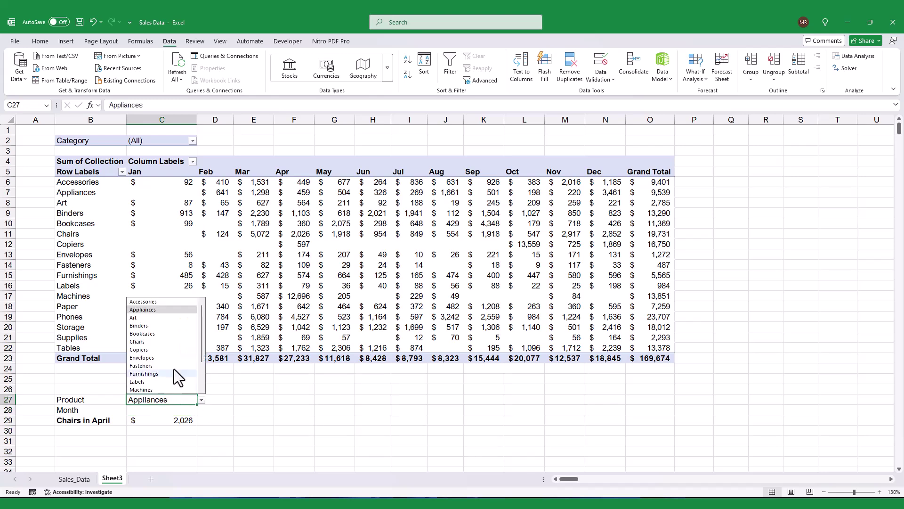
left_click(155, 342)
left_click(190, 410)
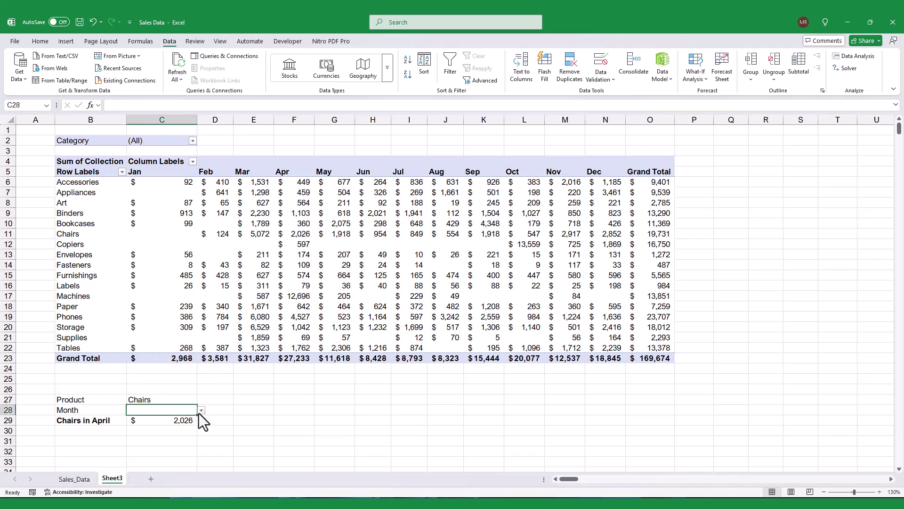
left_click(201, 410)
left_click(151, 335)
left_click(239, 413)
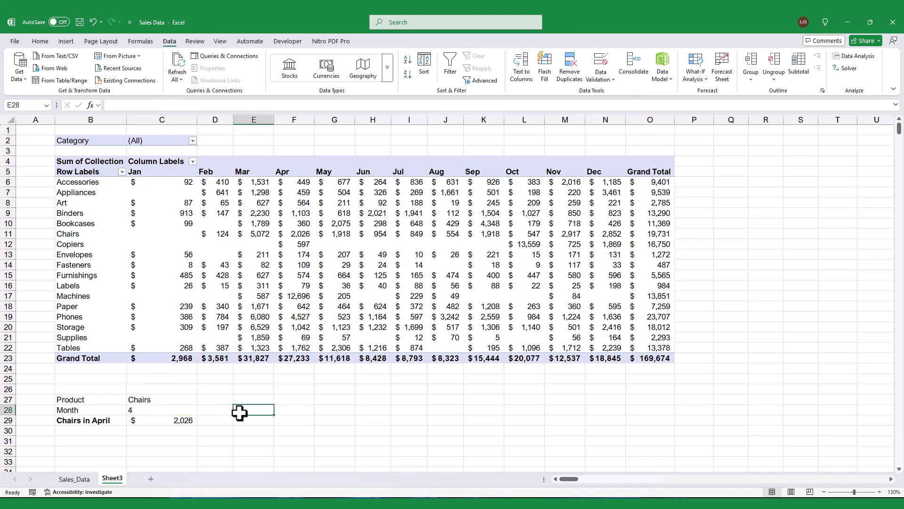
- Edit C29's GETPIVOTDATA formula to take the product from C27 and the month from C28
left_click(178, 420)
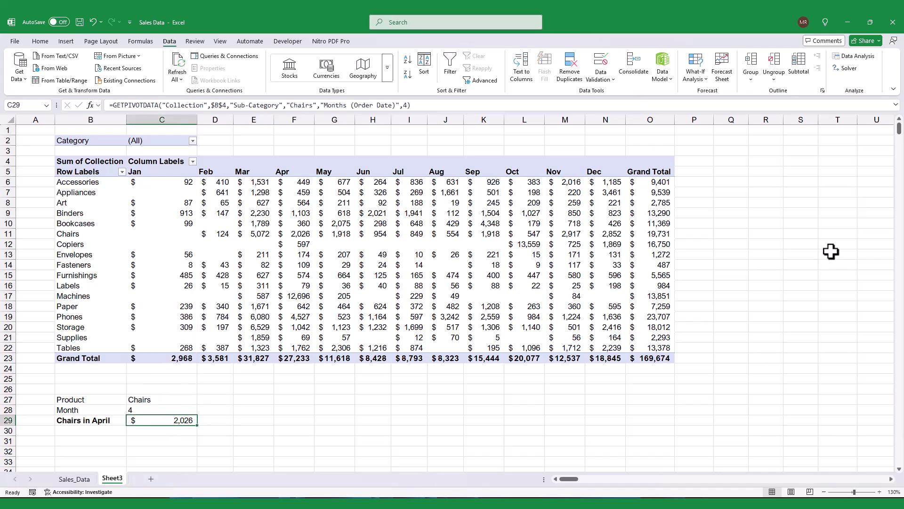
left_click(183, 419)
left_click_drag(313, 105, 291, 105)
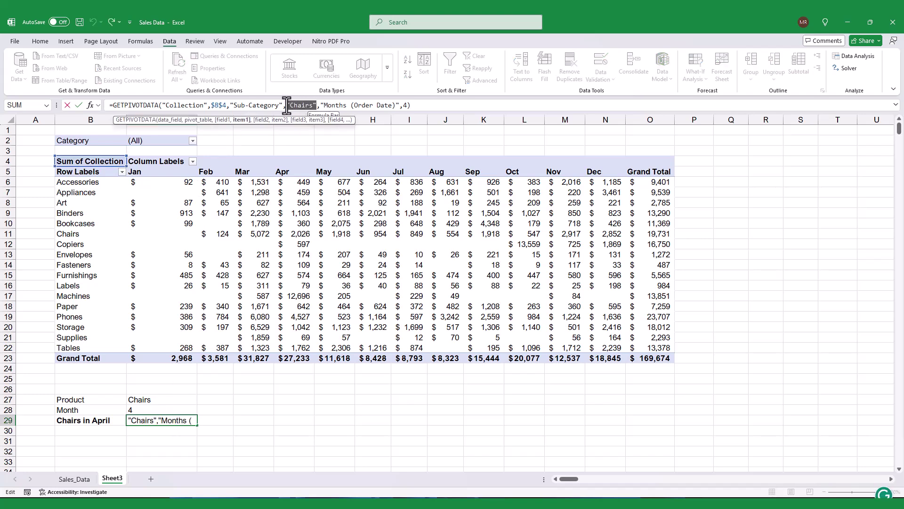
key("Delete")
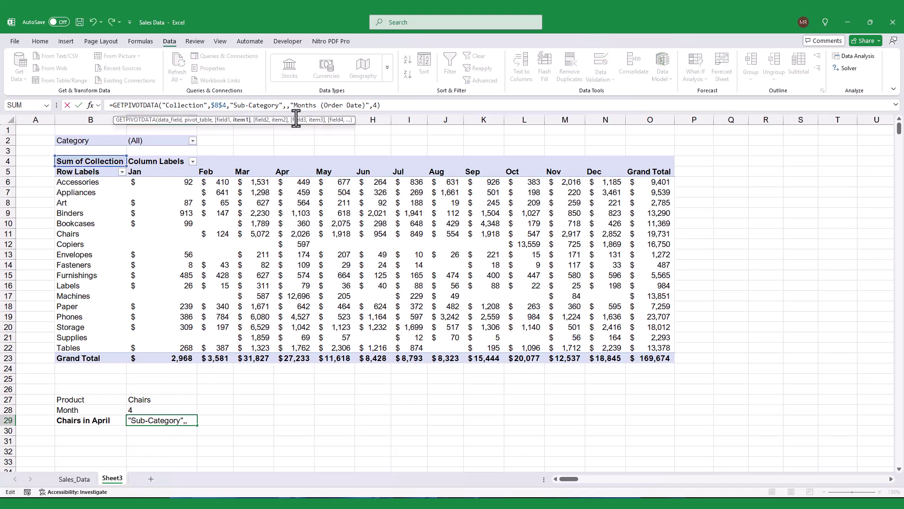
left_click(176, 396)
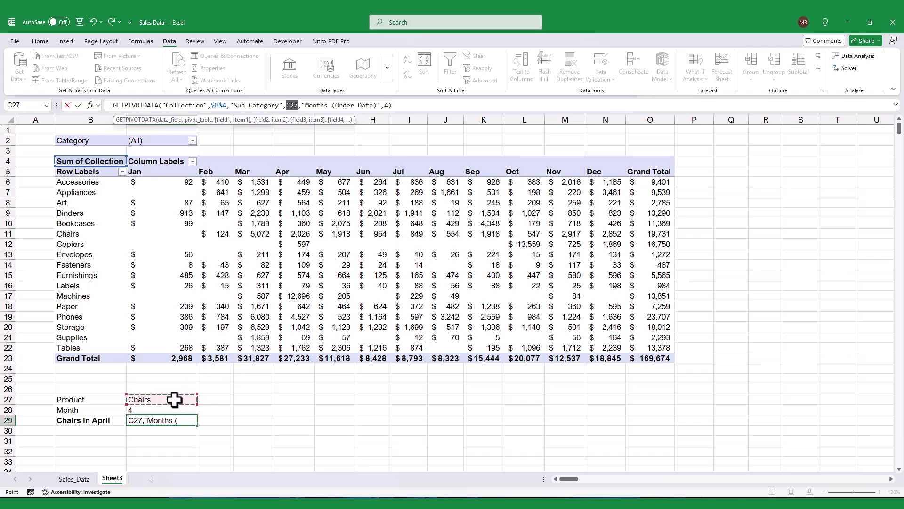
left_click(387, 105)
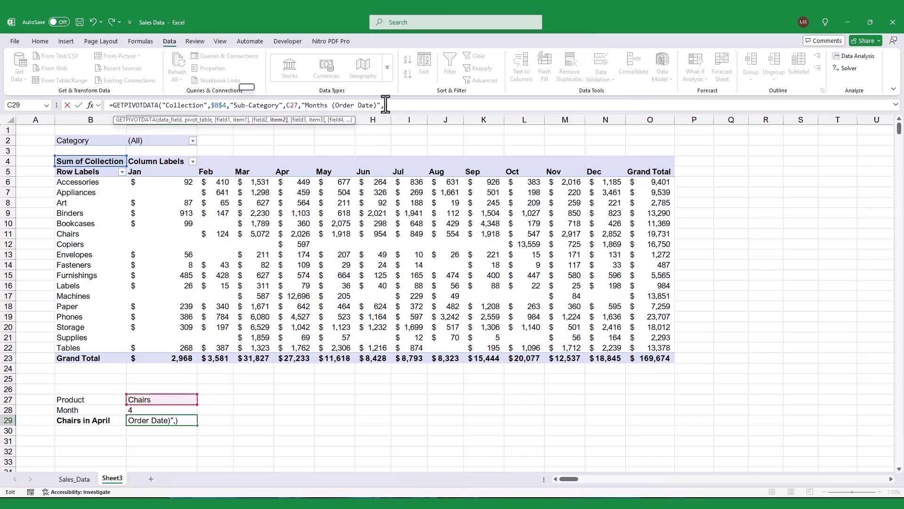
left_click(177, 410)
key("Return")
left_click(236, 409)
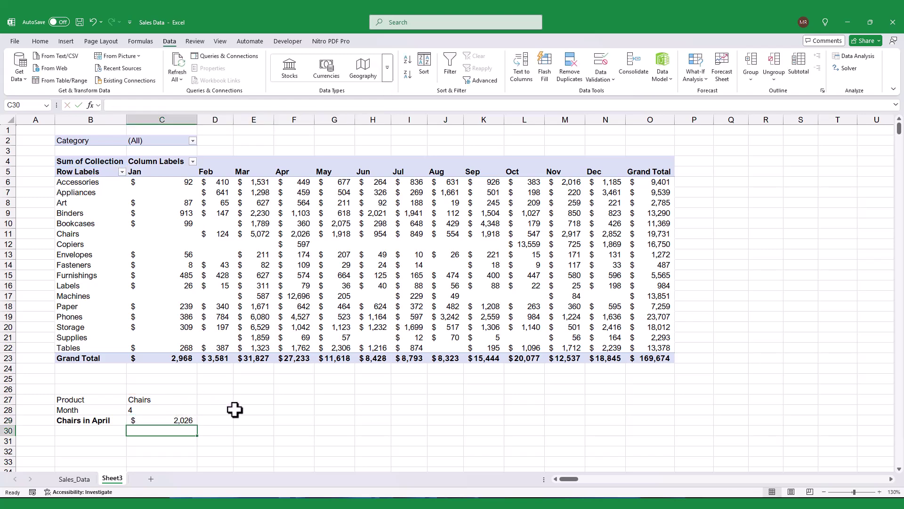
- Switch the inputs to Binders and month 10, so C29 returns $1,027
left_click(173, 403)
left_click(201, 399)
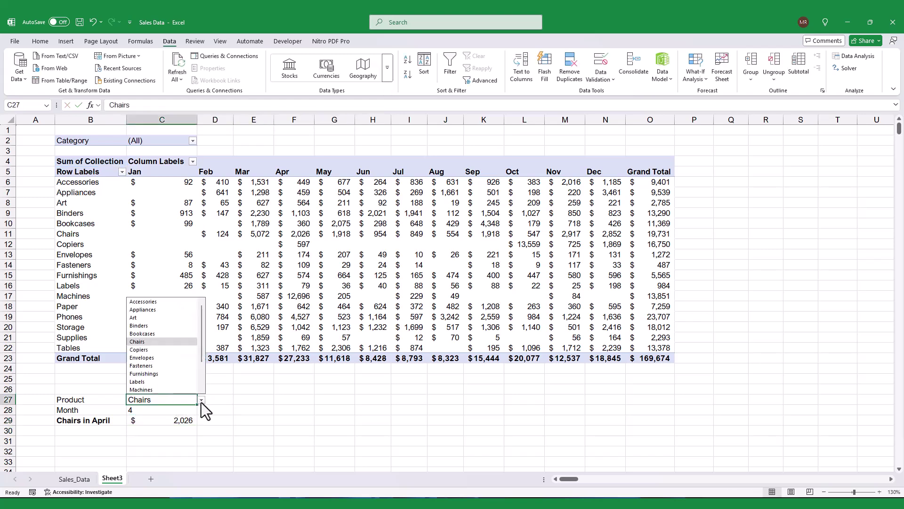
left_click(167, 326)
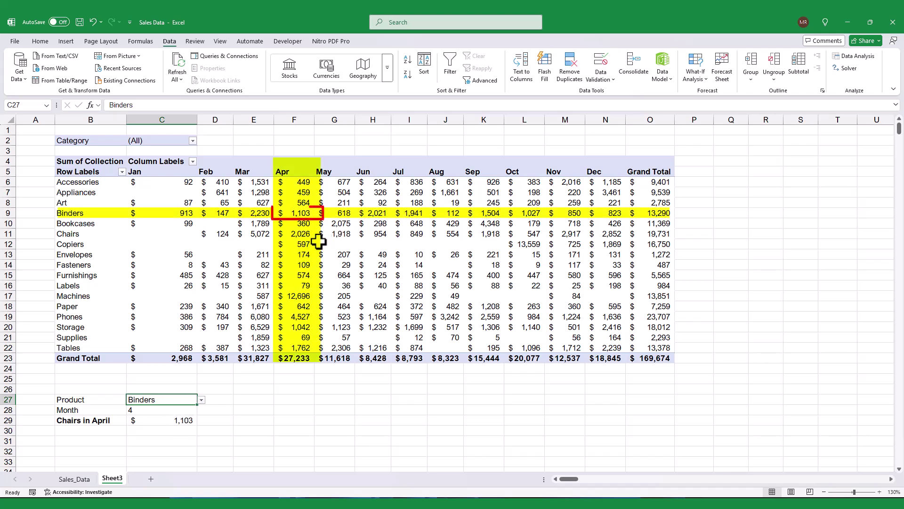
left_click(294, 213)
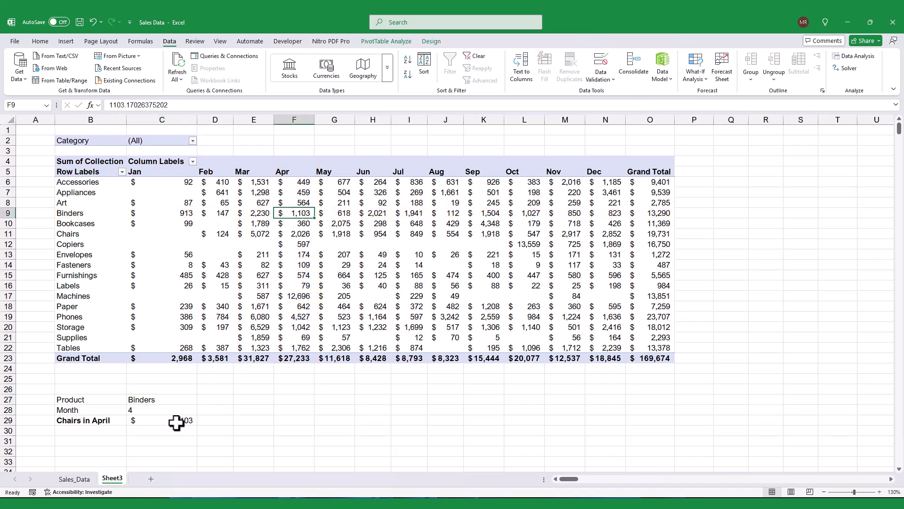
left_click(163, 409)
left_click(201, 410)
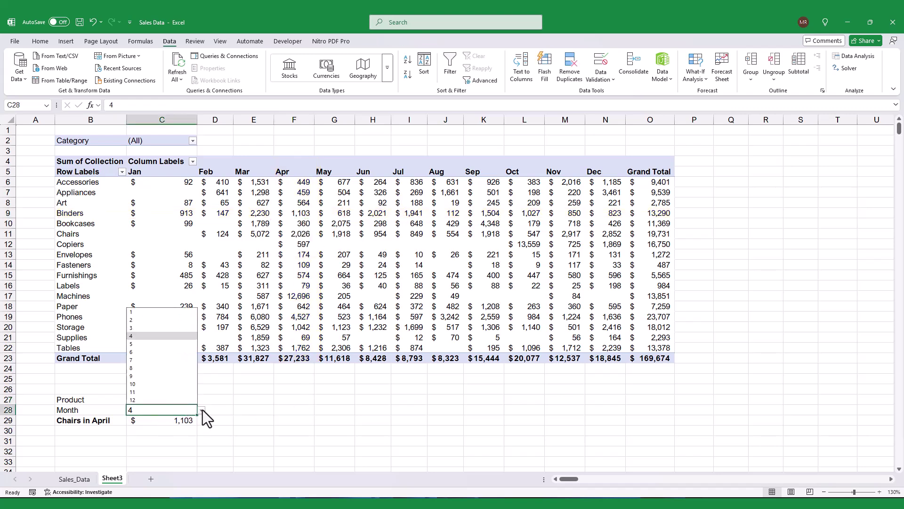
left_click(172, 385)
left_click(177, 421)
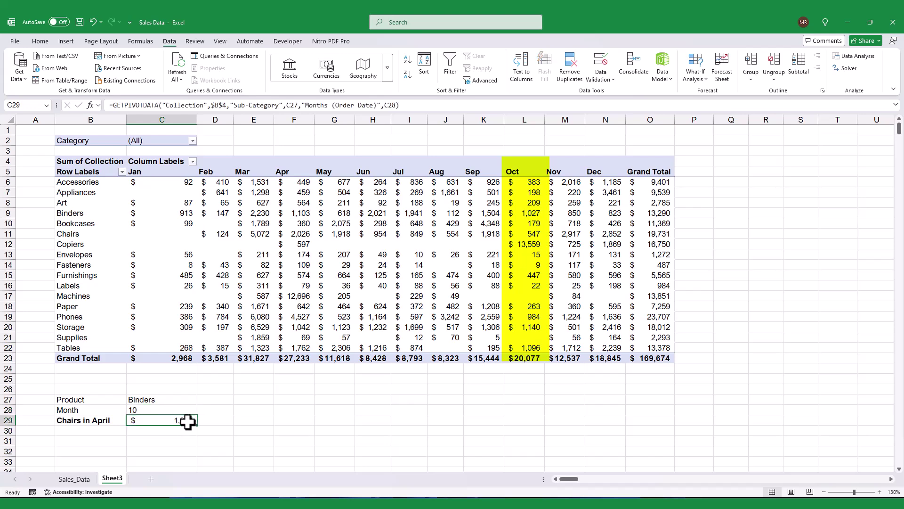
left_click(245, 401)
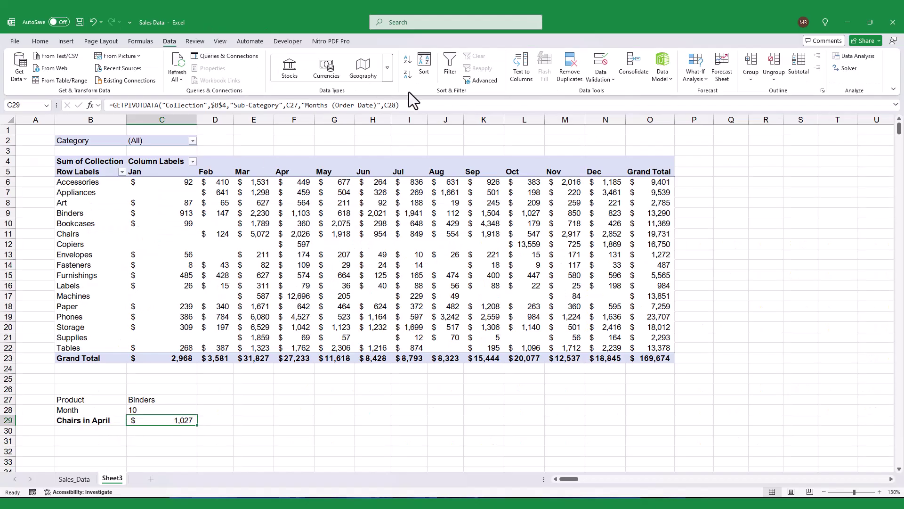
left_click_drag(395, 104, 314, 105)
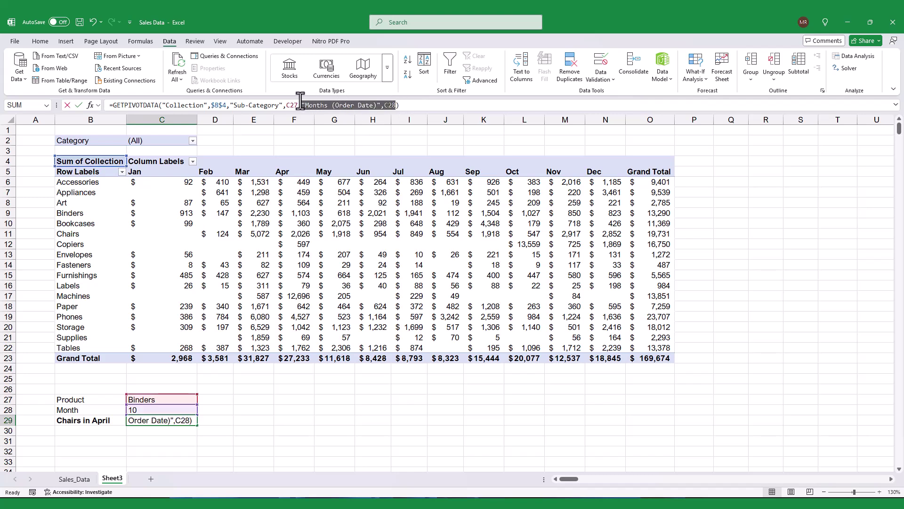
key("BackSpace")
key("BackSpace")
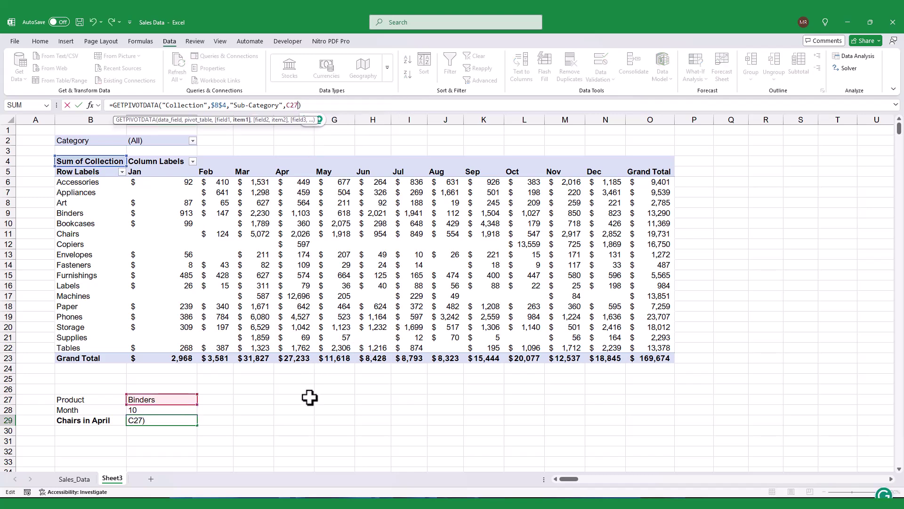
left_click(659, 213)
key("alt+w")
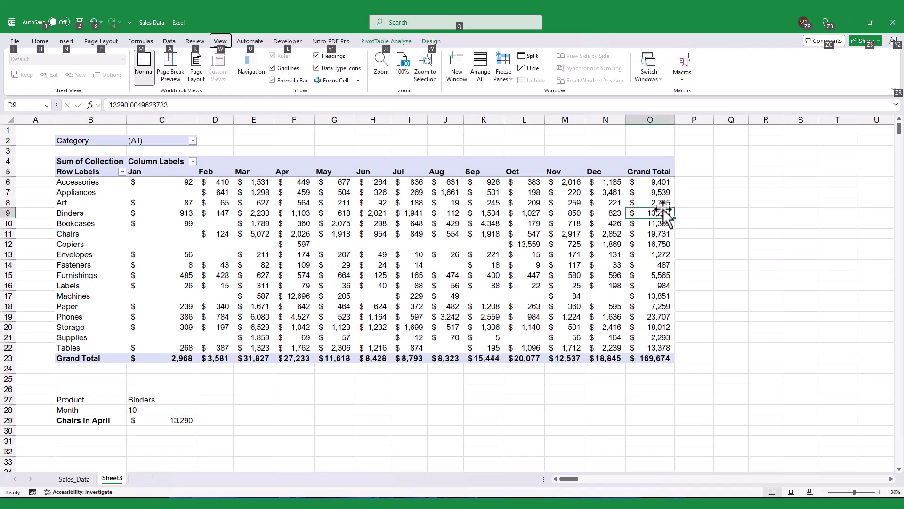
key("Escape")
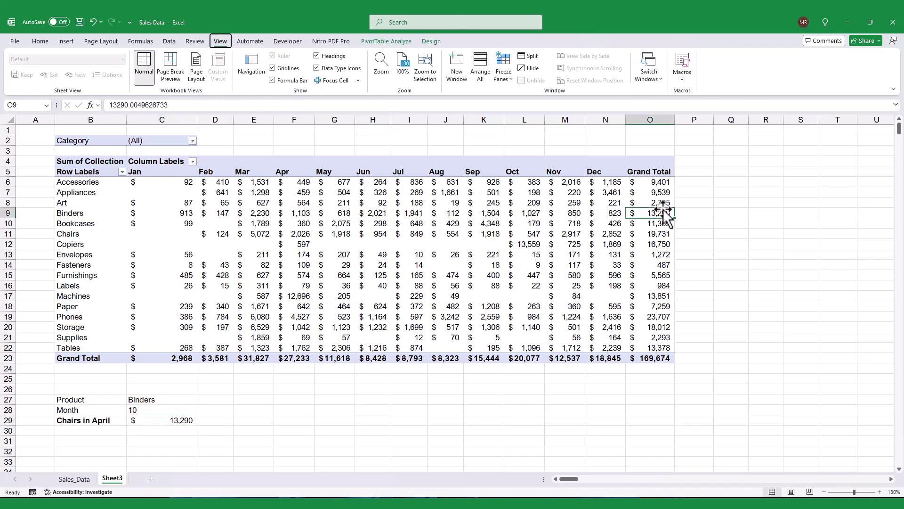
key("Down")
key("Return")
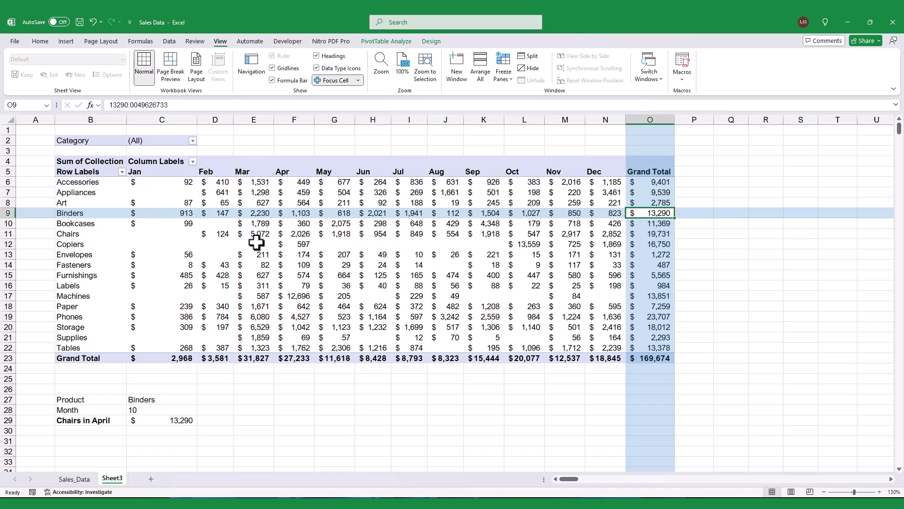
left_click(301, 234)
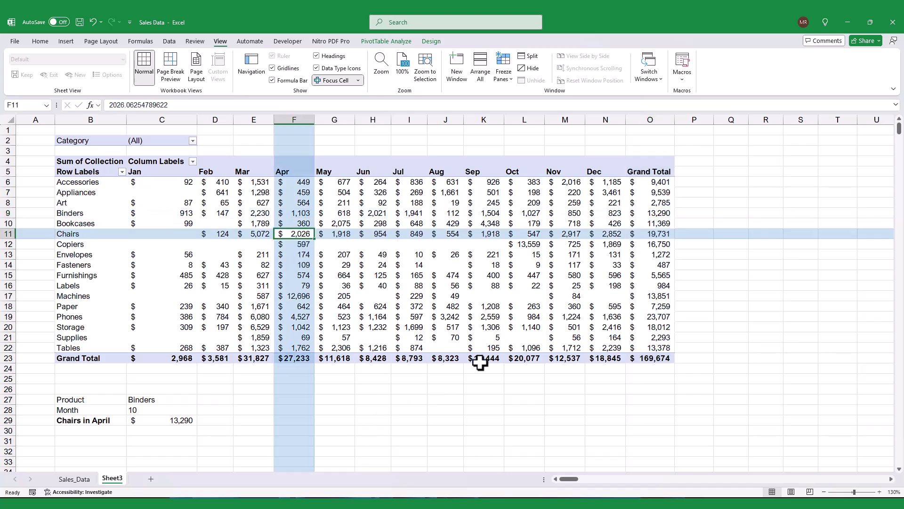
left_click(652, 235)
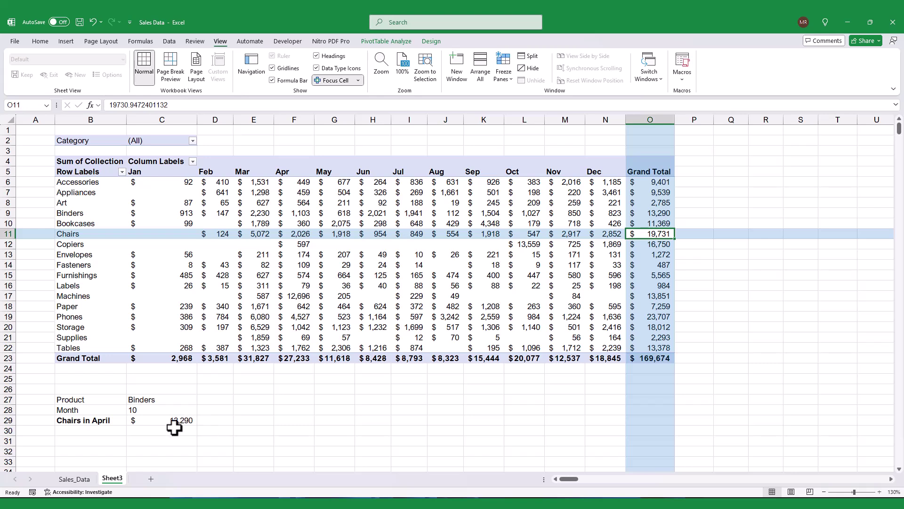
- Turn off Generate GetPivotData in the PivotTable Analyze Options list
left_click(156, 434)
left_click(152, 440)
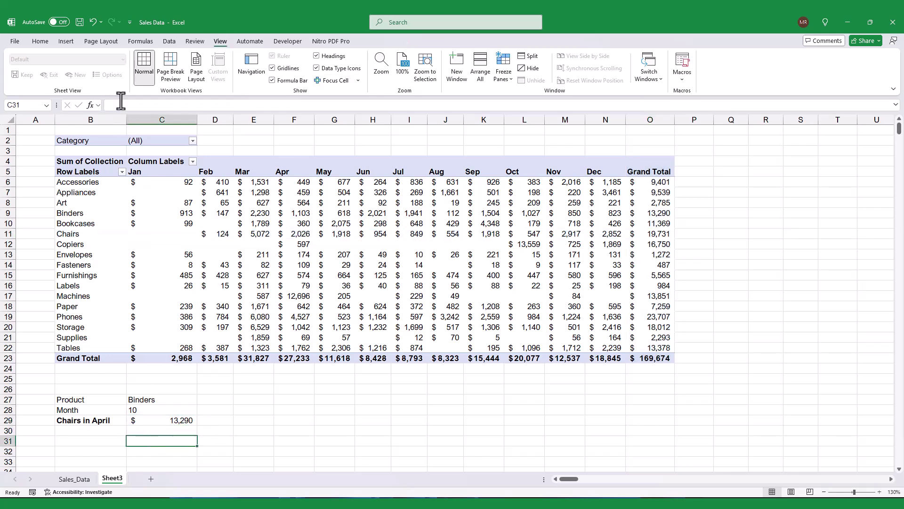
left_click(360, 247)
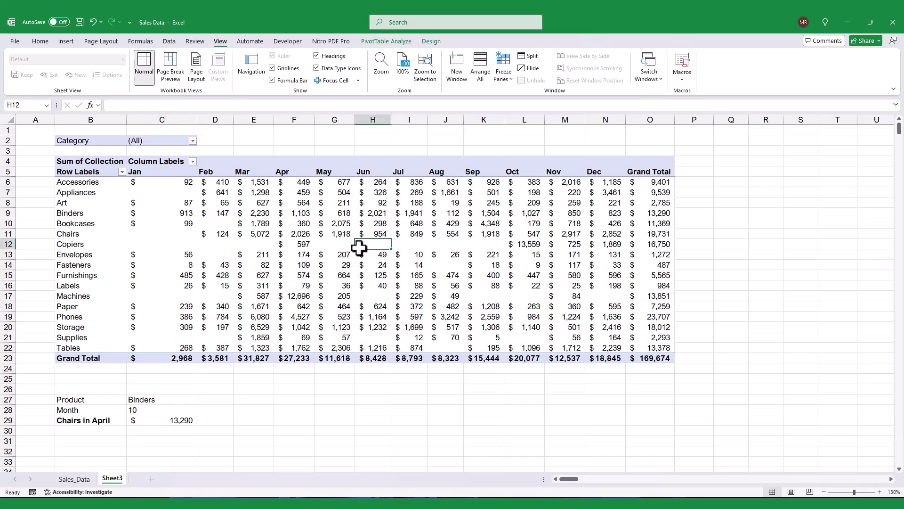
left_click(399, 42)
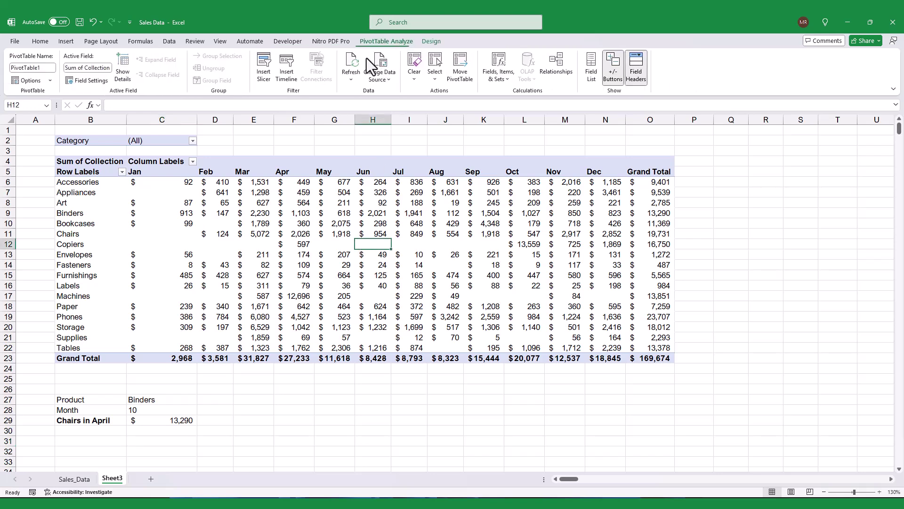
left_click(50, 81)
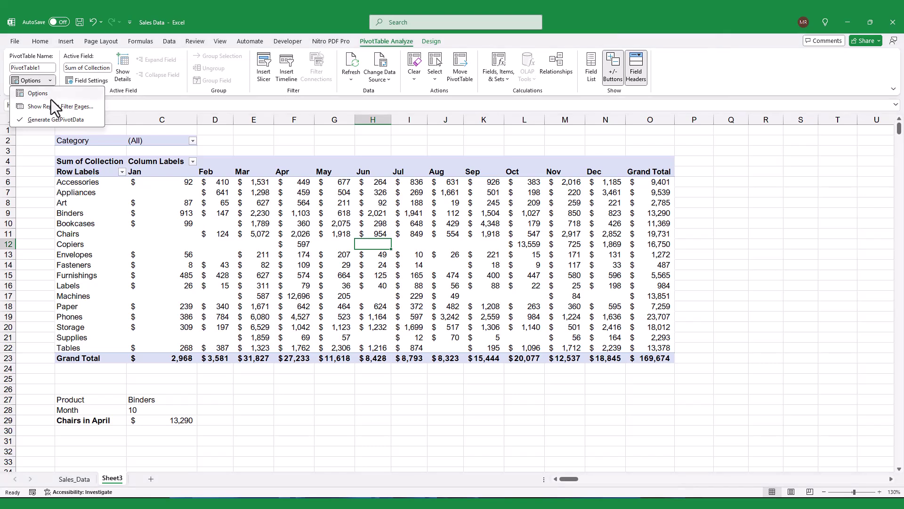
left_click(49, 120)
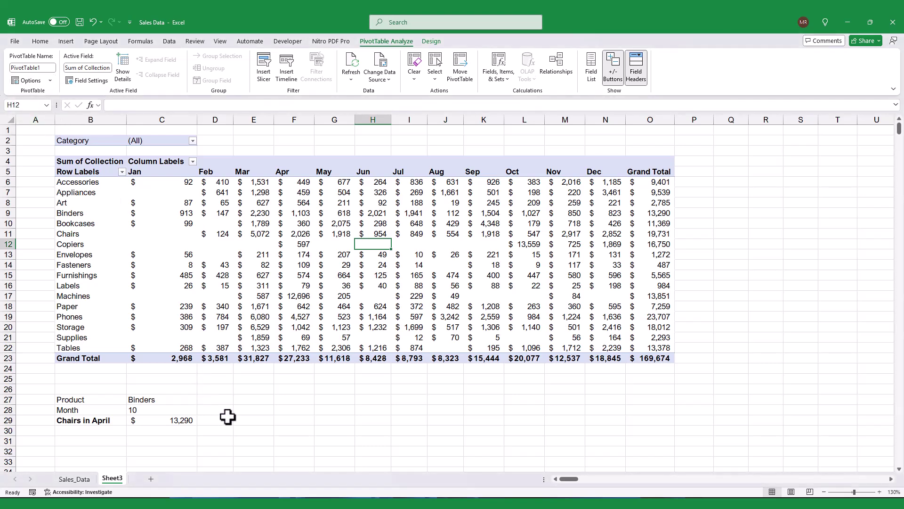
left_click(190, 439)
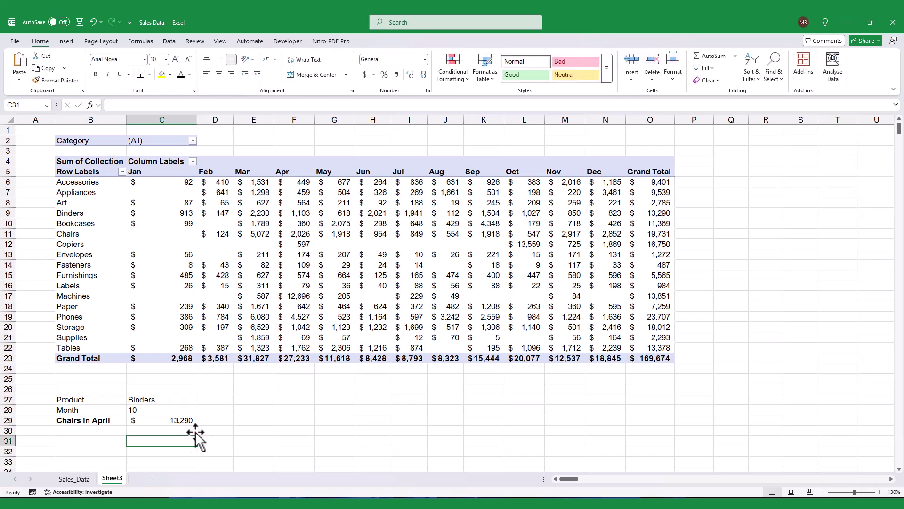
- Enter a plain =E17 reference to the pivot cell in C31
type("=")
left_click(253, 296)
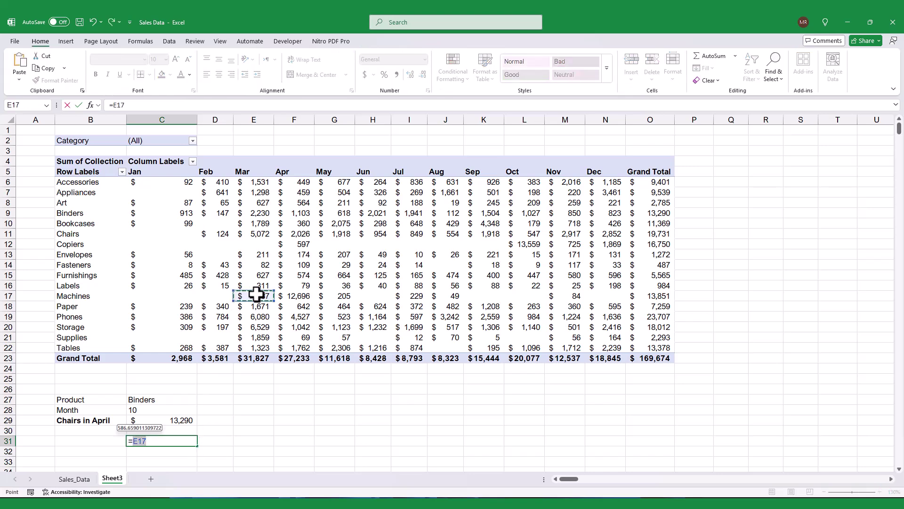
key("ctrl+Return")
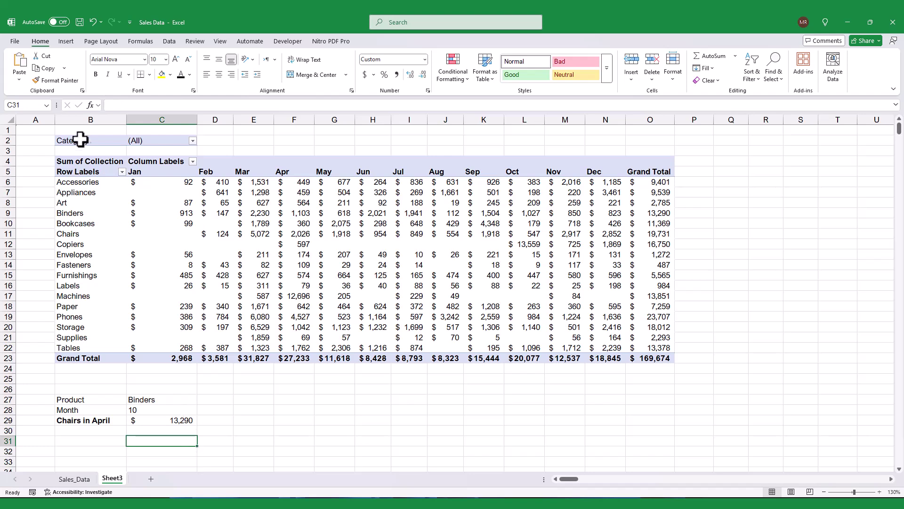
- Turn on Generate GetPivotData in the PivotTable Analyze options
left_click(264, 226)
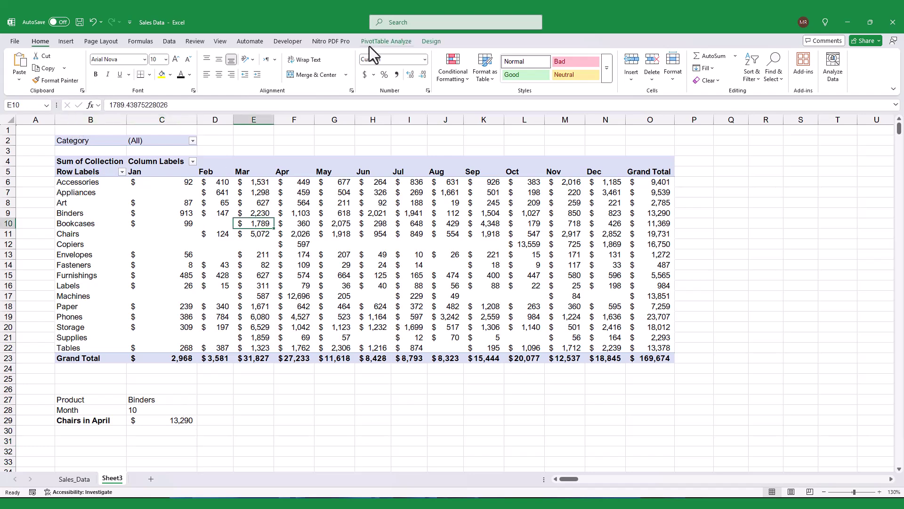
left_click(393, 44)
left_click(49, 81)
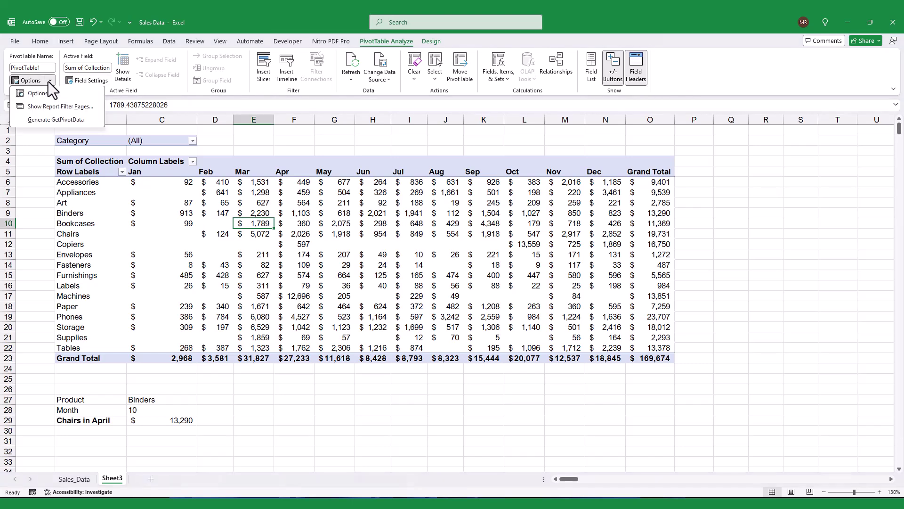
left_click(51, 121)
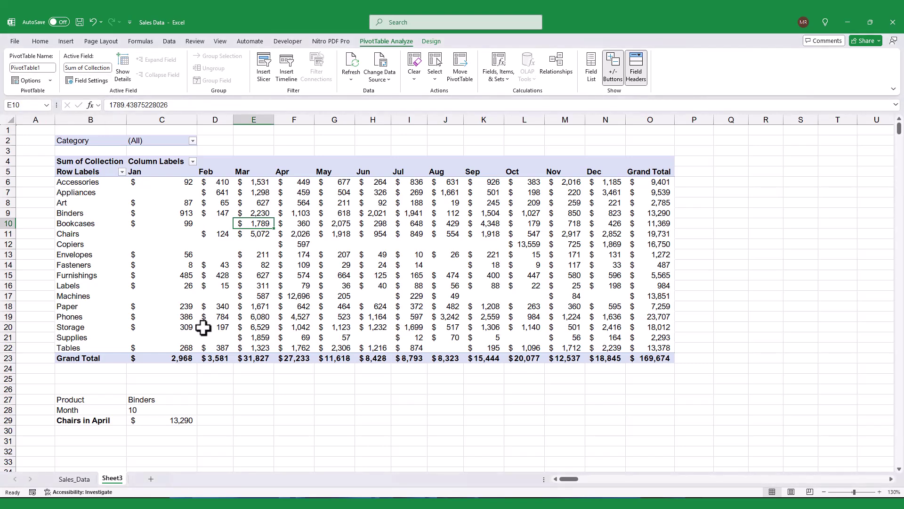
- Start a formula in C31 that references Paper's February value in D18
left_click(165, 444)
type("=")
left_click(227, 306)
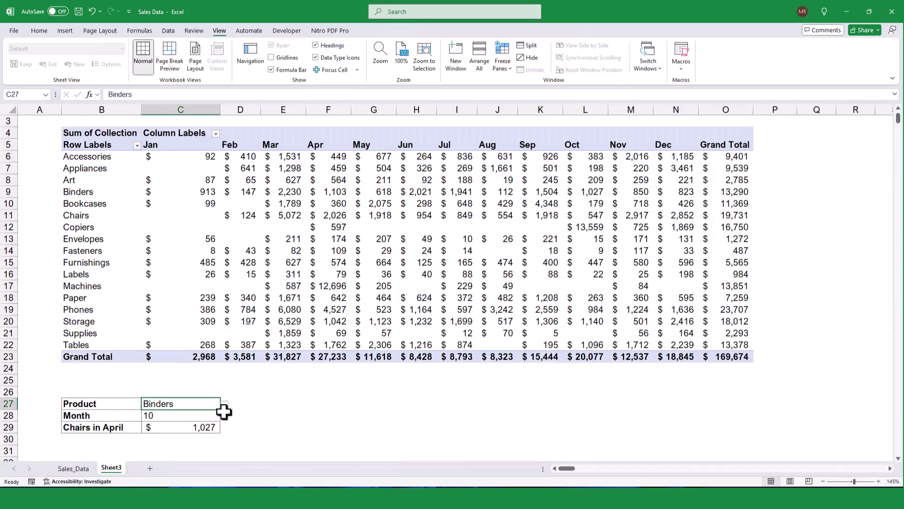
- Set the lookup inputs to Art and month 2, and check C29 against Art's February pivot value
left_click(224, 405)
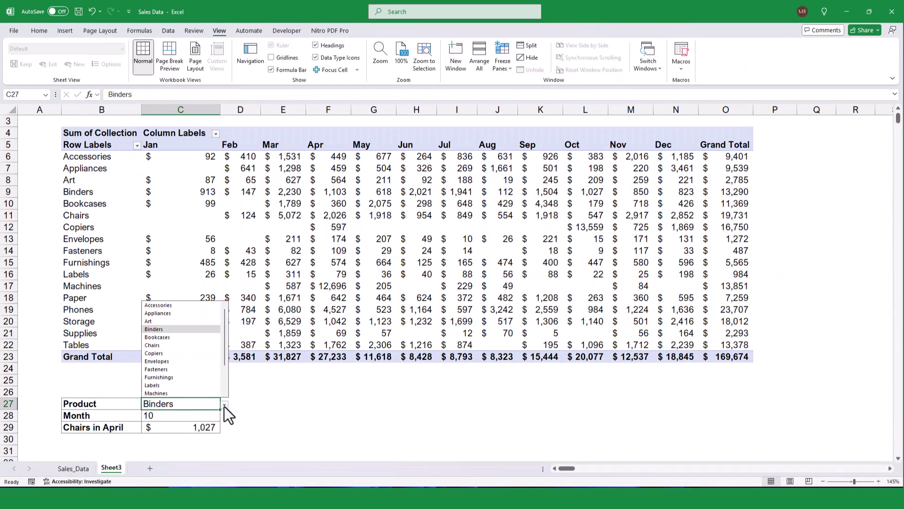
left_click(173, 321)
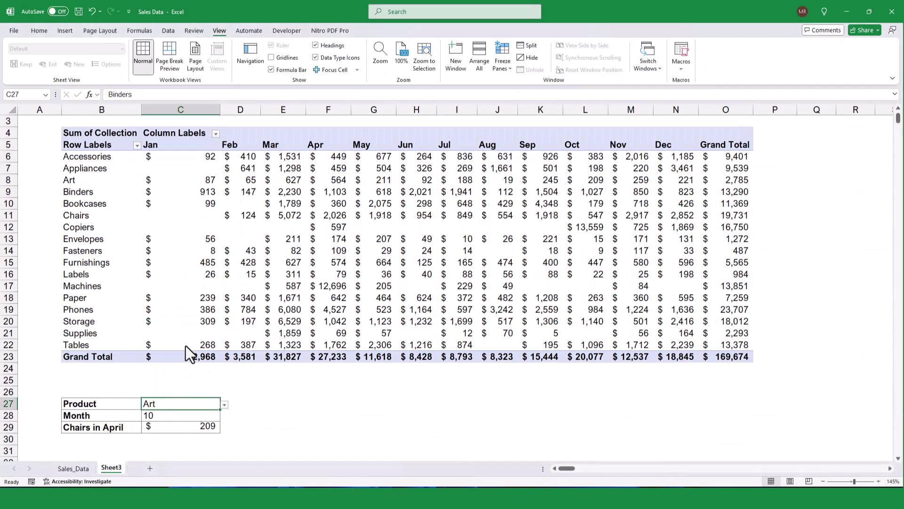
left_click(206, 419)
left_click(224, 416)
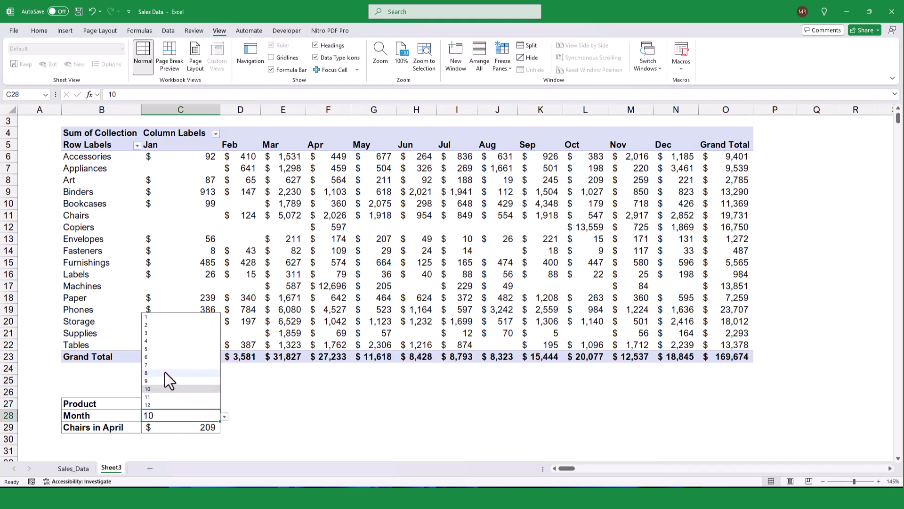
left_click(165, 324)
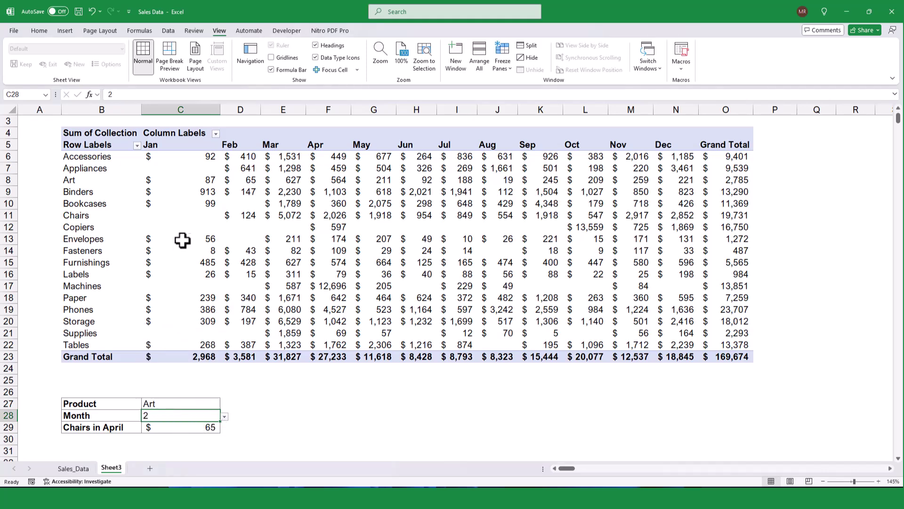
left_click(238, 181)
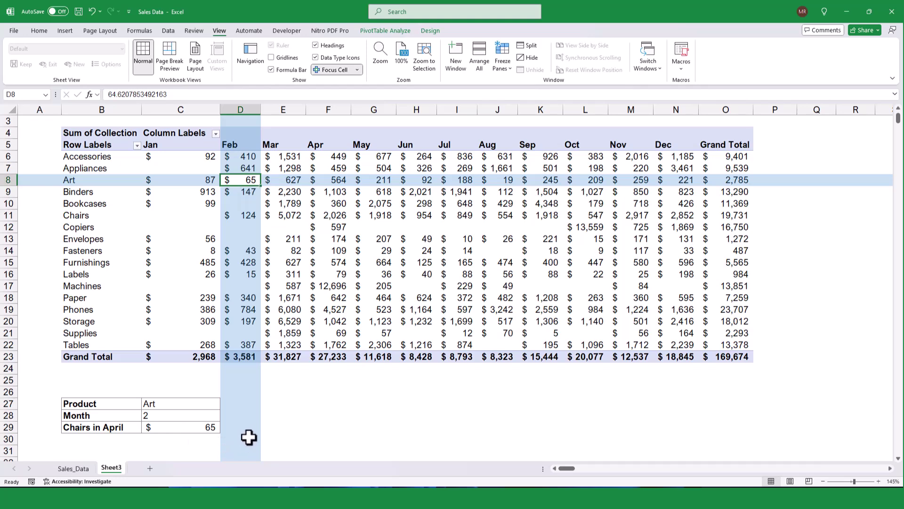
- Switch the inputs to Chairs and month 4, confirming C29 matches Chairs' April value of 2,026
left_click(207, 404)
left_click(224, 405)
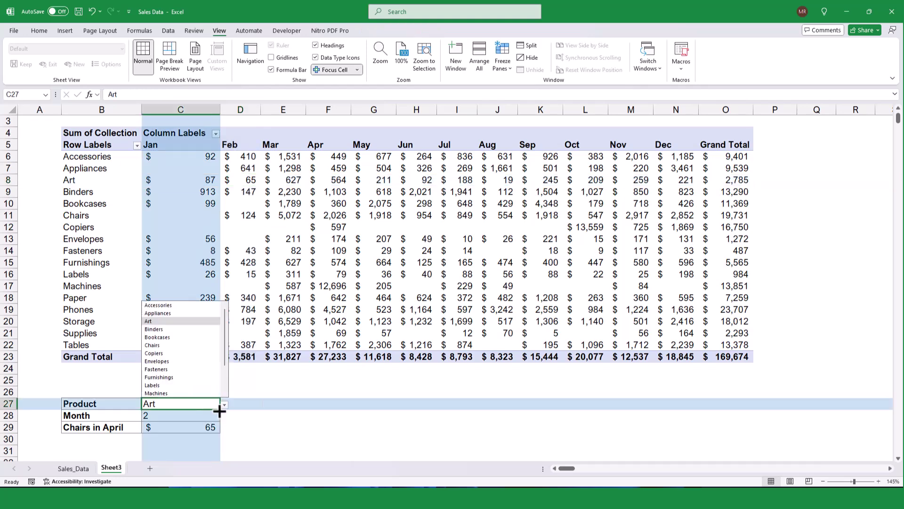
left_click(179, 345)
left_click(206, 416)
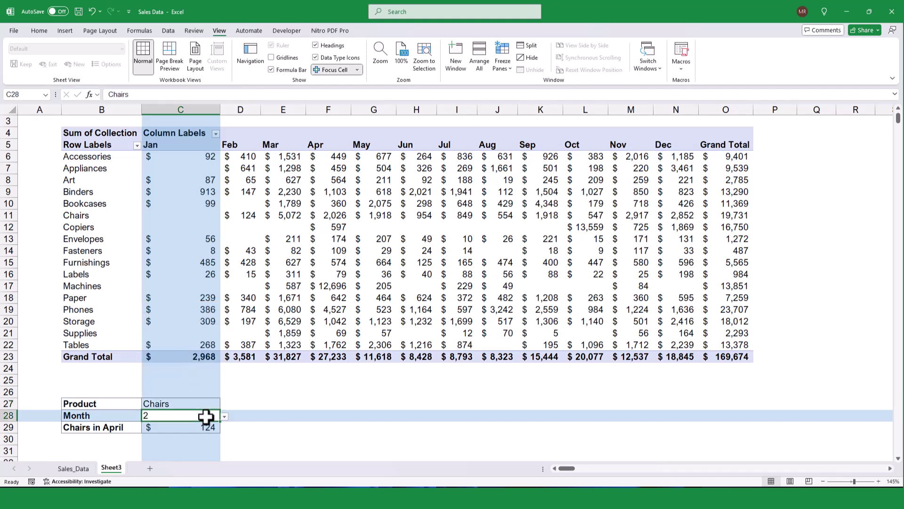
left_click(224, 417)
left_click(166, 341)
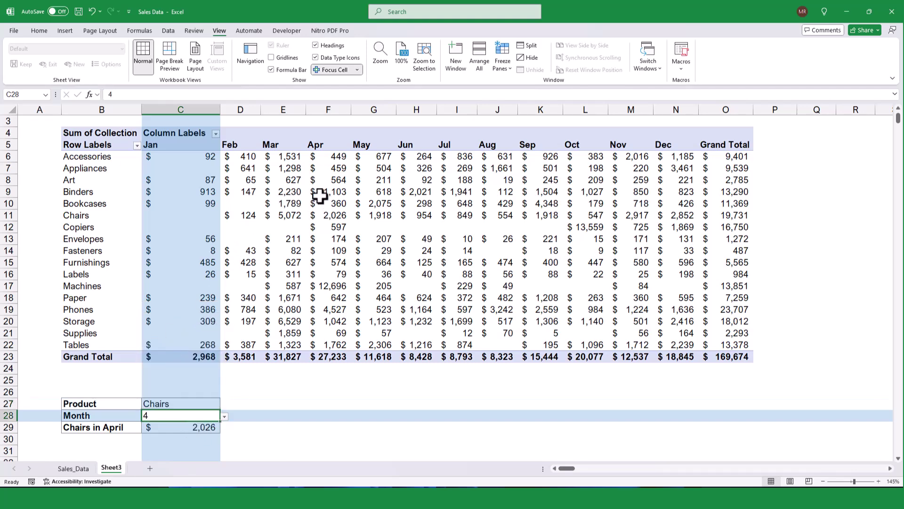
left_click(333, 215)
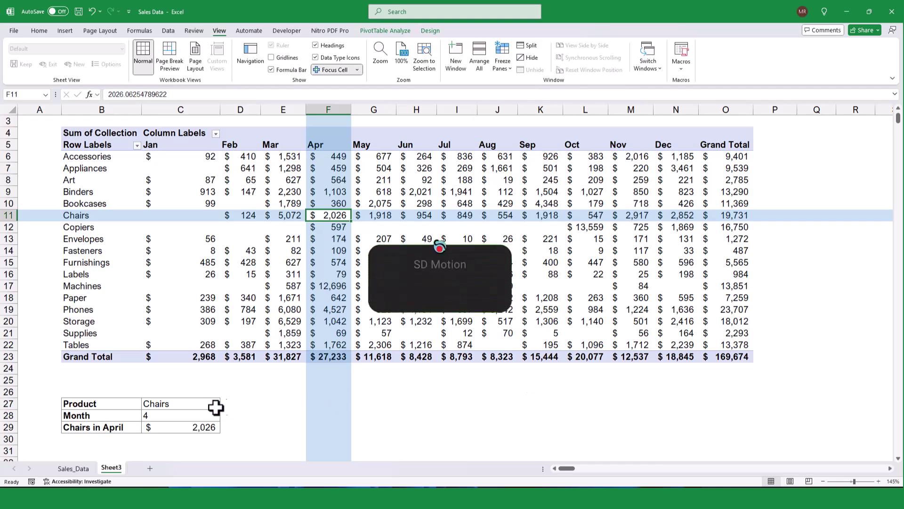
left_click(194, 405)
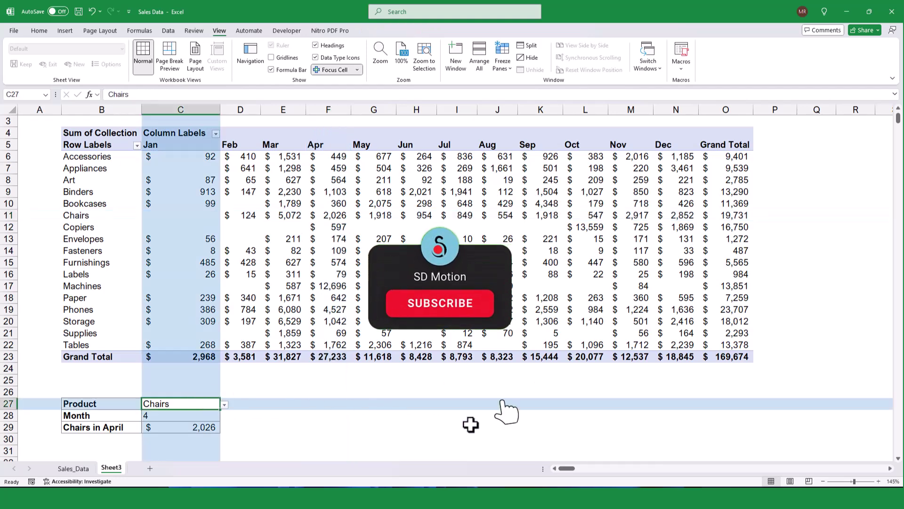